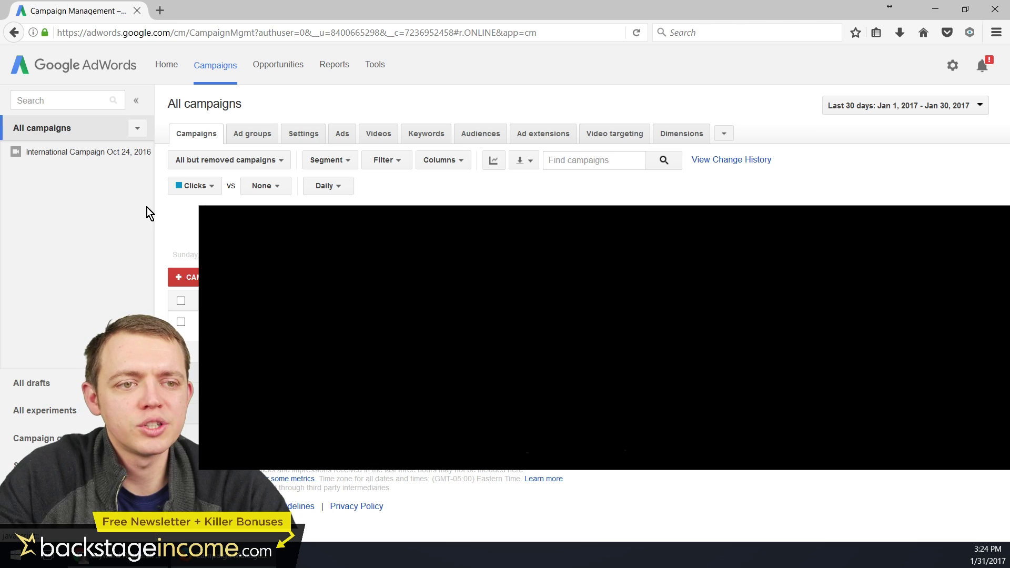
- Open Keyword Planner from the Tools menu, zoom to 120%, and read the start options
left_click(375, 68)
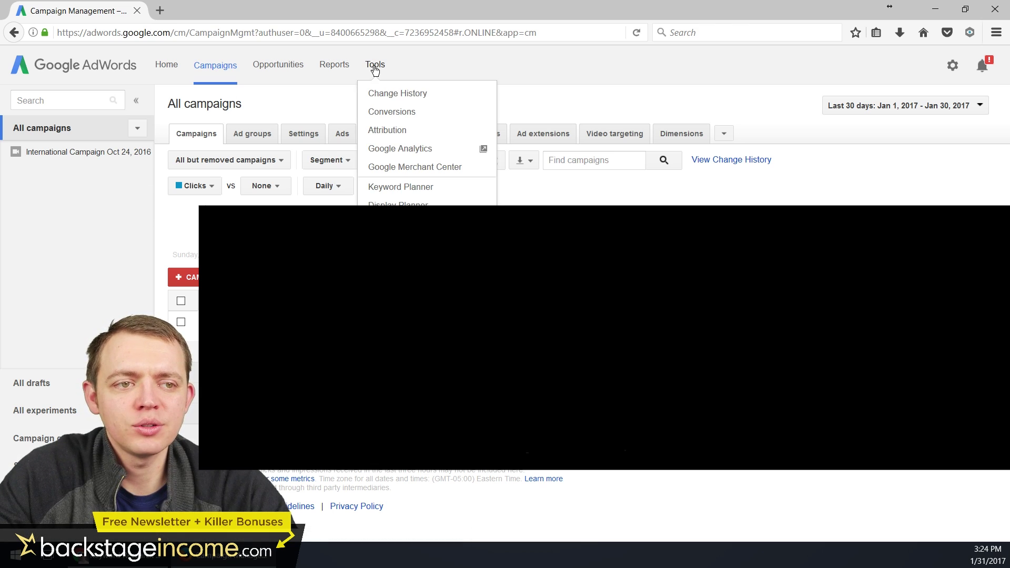
left_click(405, 188)
key("ctrl+plus")
key("ctrl+plus")
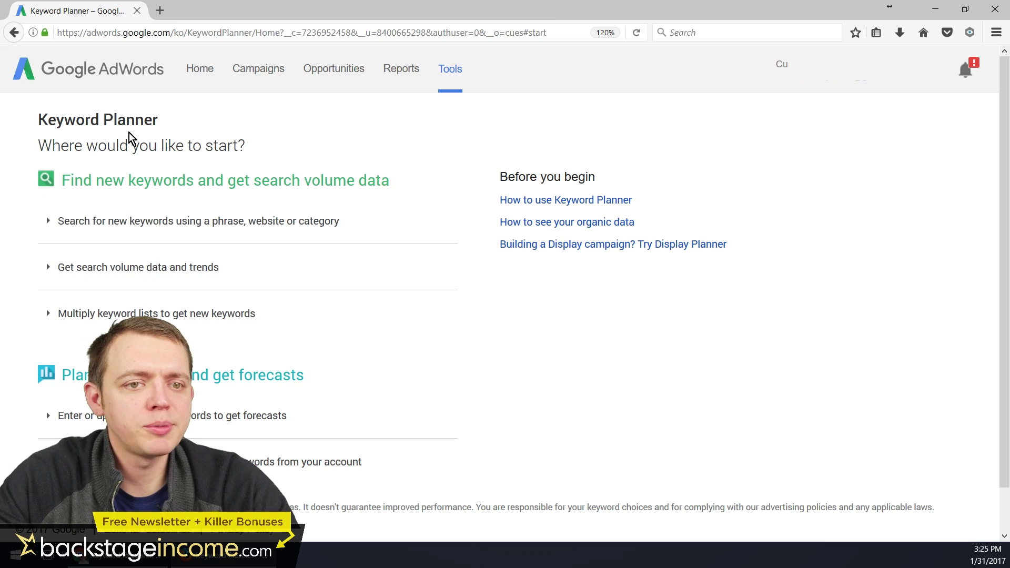
scroll(150, 136, "down", 1)
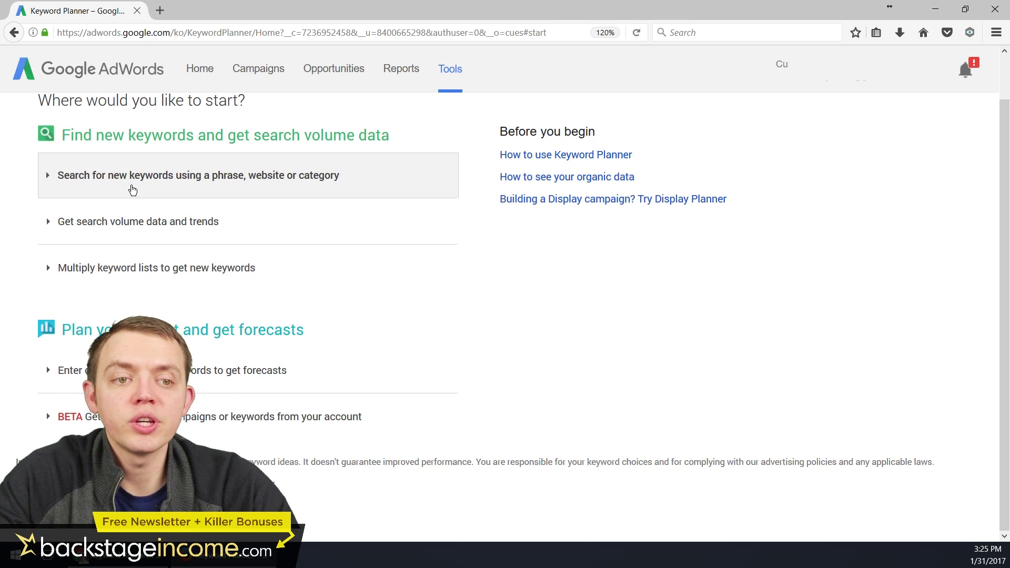
mouse_move(206, 211)
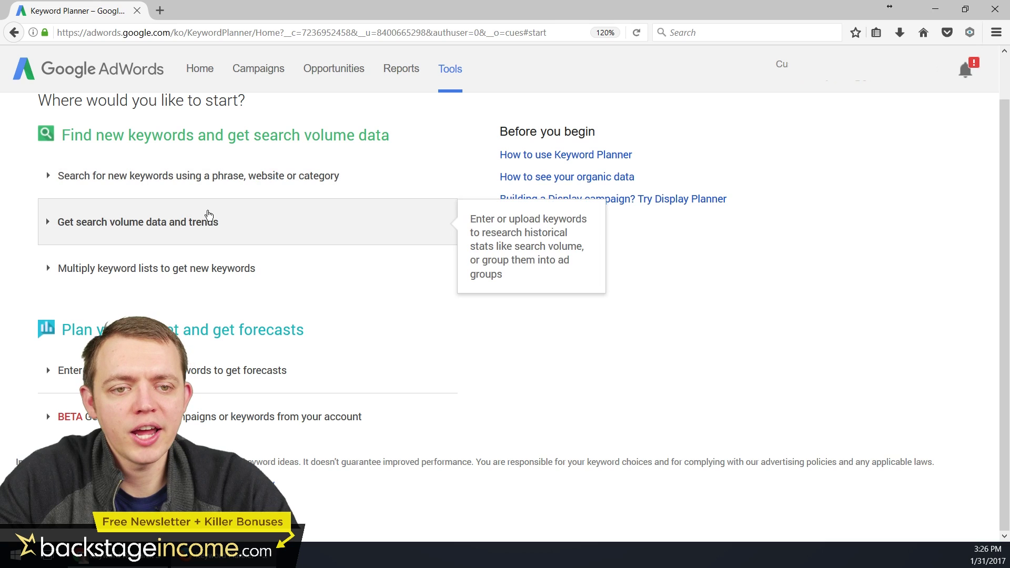
mouse_move(172, 283)
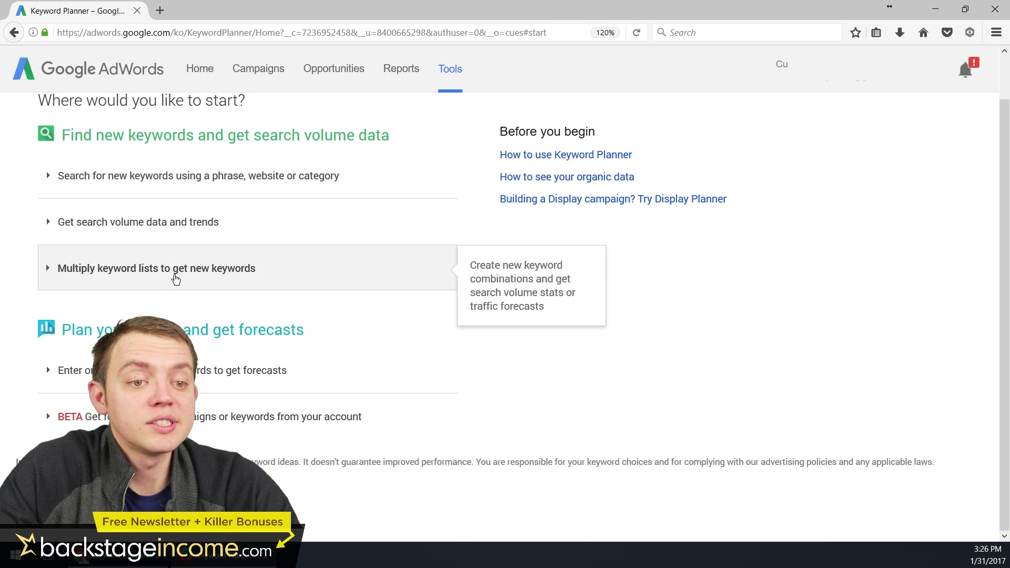
scroll(176, 280, "up", 1)
- Expand the new-keyword search form and search 'wedding videography' as the product or service
left_click(157, 224)
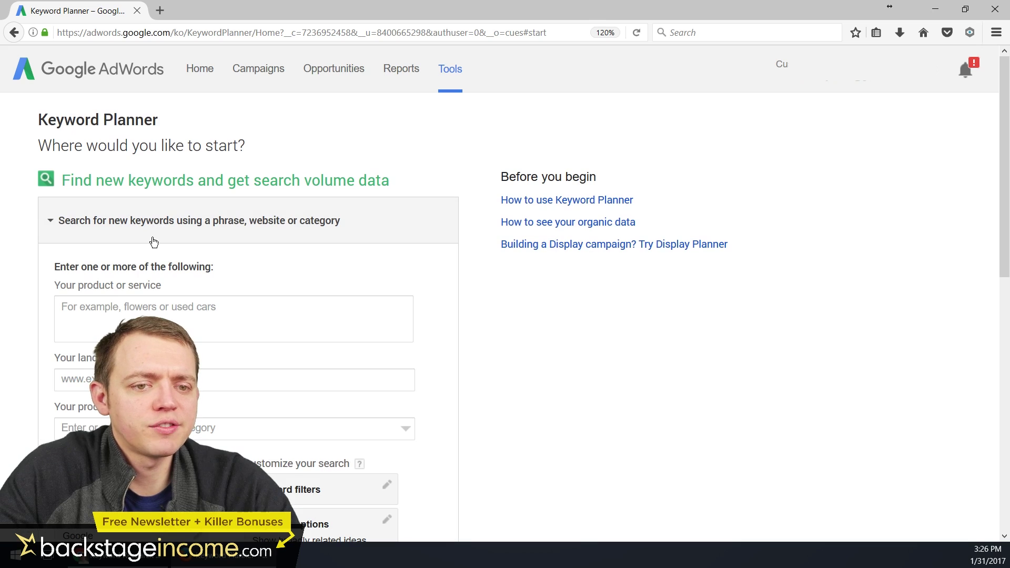
scroll(154, 239, "down", 2)
left_click(114, 191)
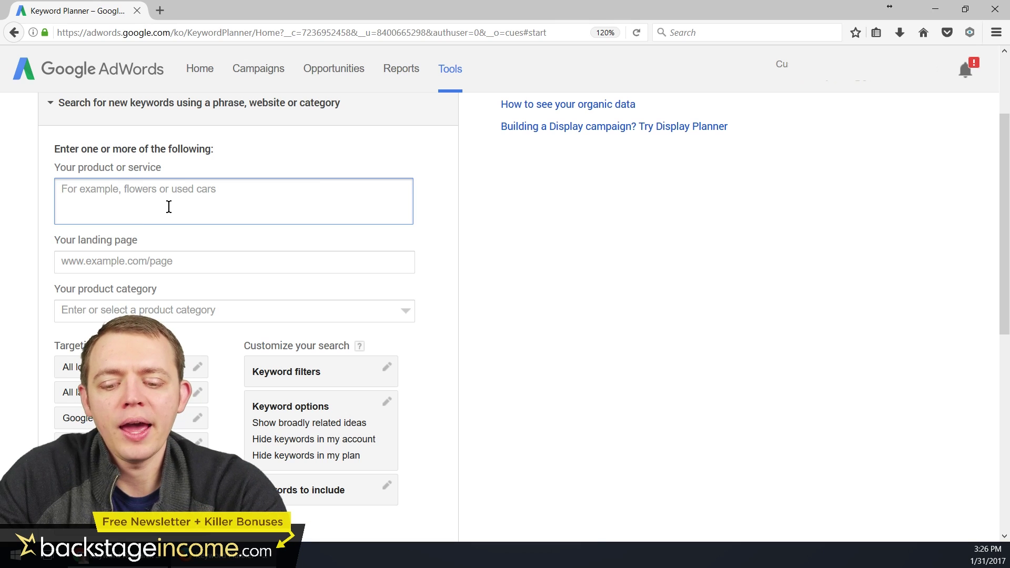
type("wedding videography")
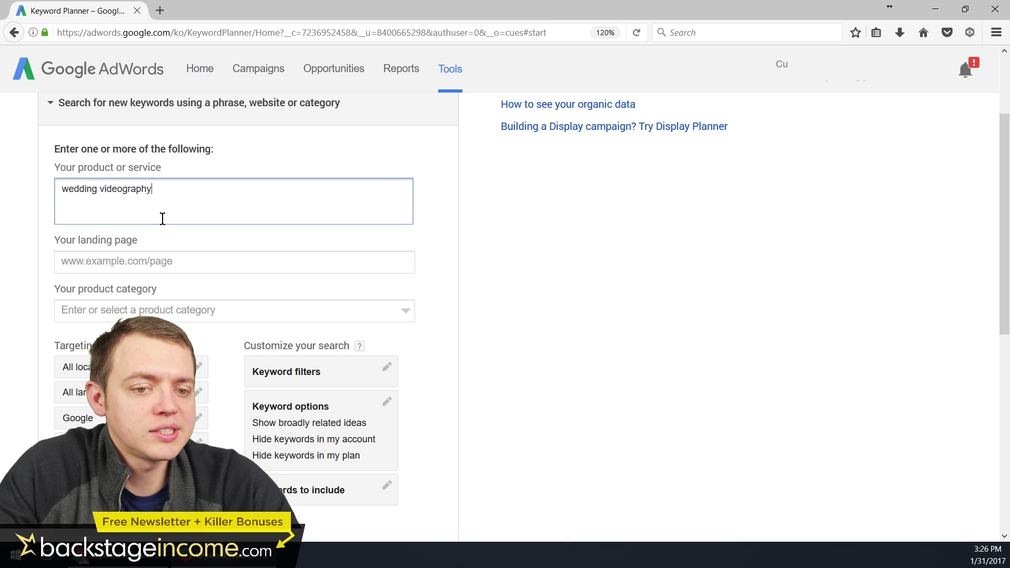
scroll(155, 226, "down", 3)
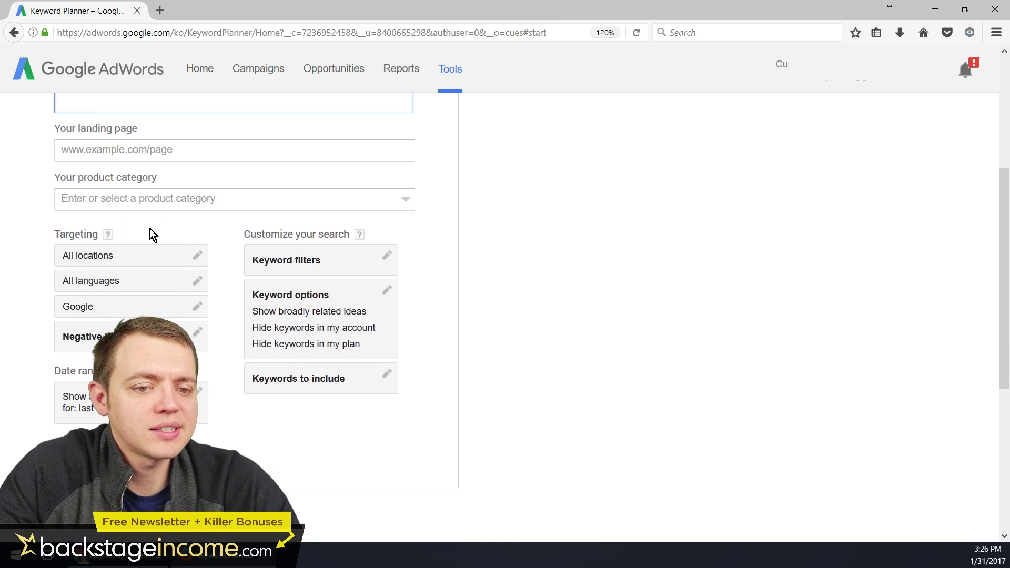
key("Return")
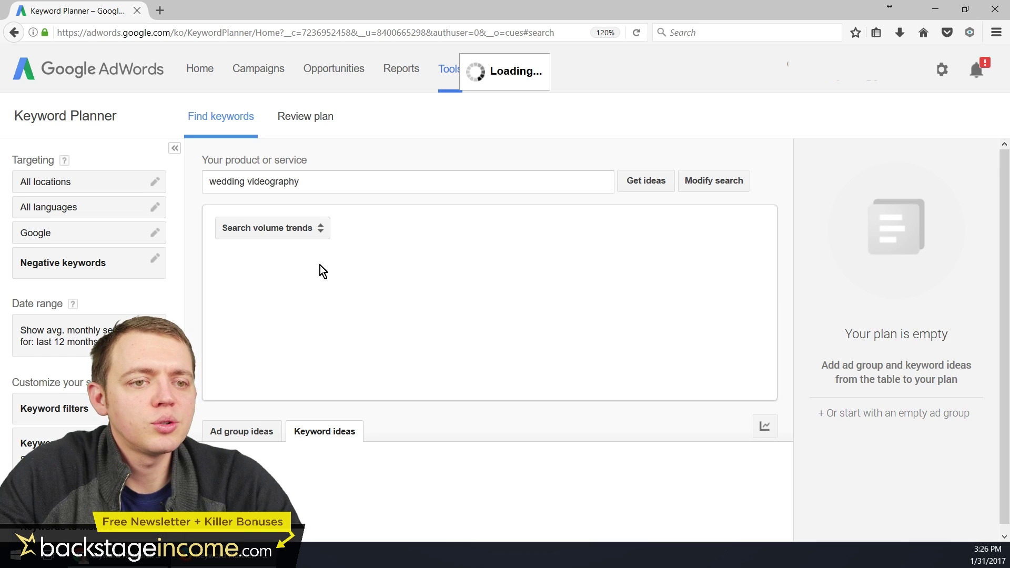
- Inspect the search volume trend bars for wedding videography
scroll(325, 252, "down", 1)
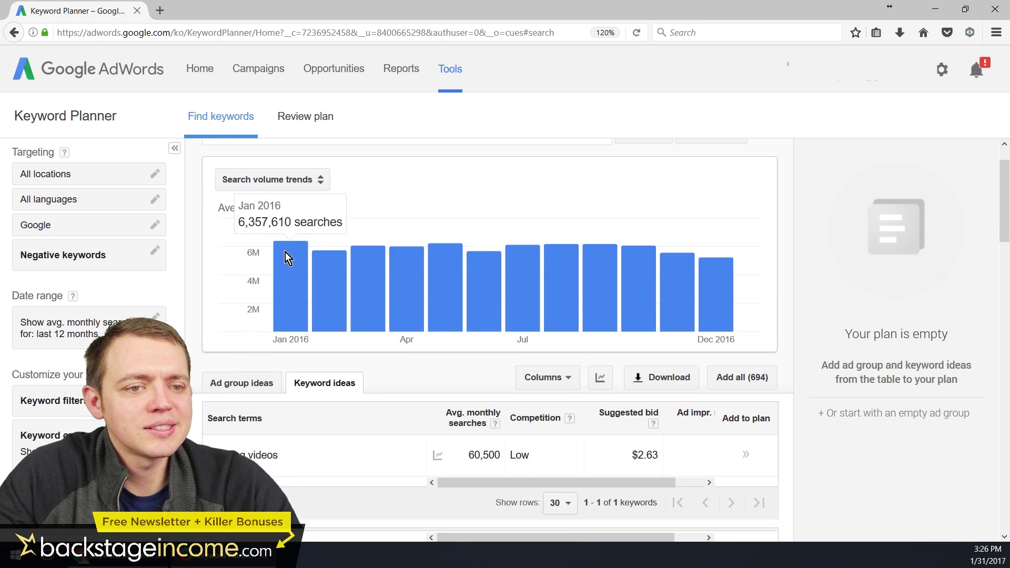
mouse_move(467, 237)
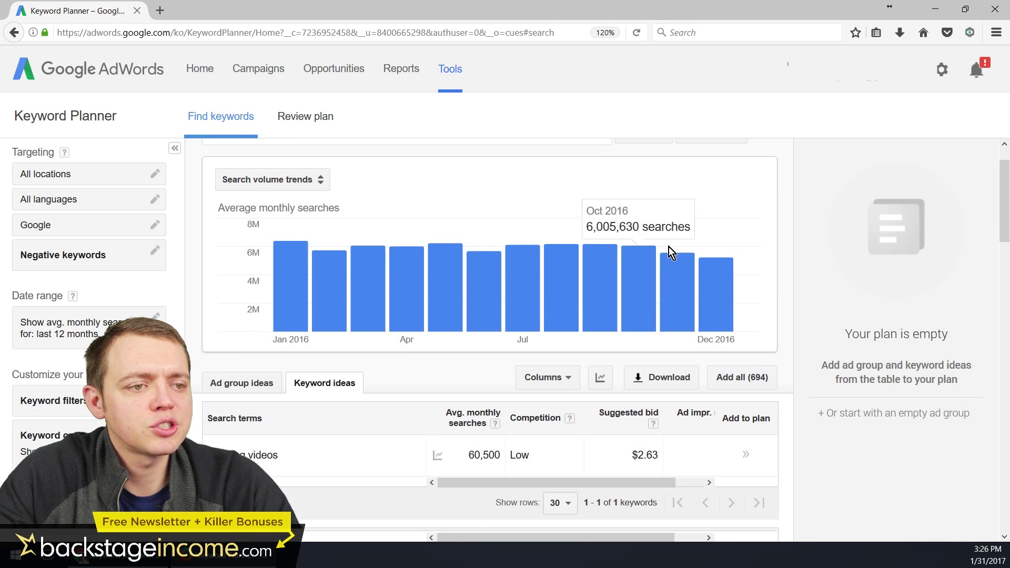
mouse_move(544, 253)
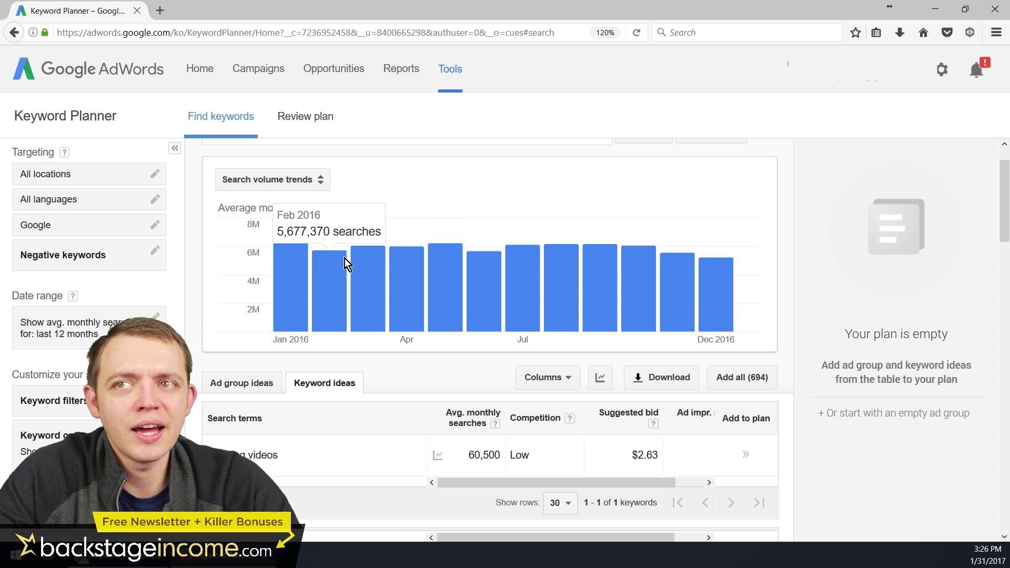
mouse_move(646, 273)
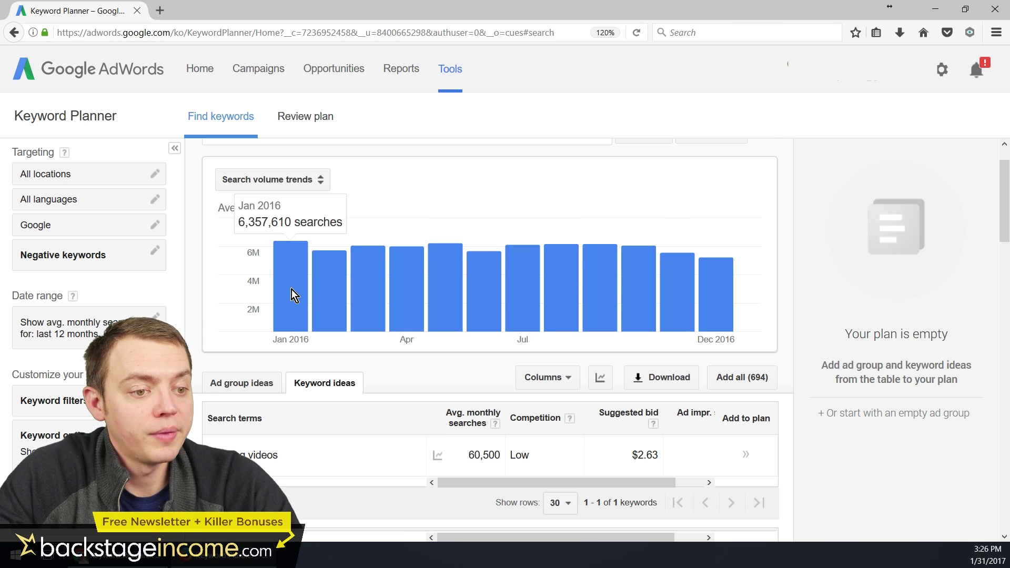
- Scroll through the 694 keyword ideas with their competition and suggested bids
scroll(288, 289, "down", 3)
scroll(286, 300, "down", 1)
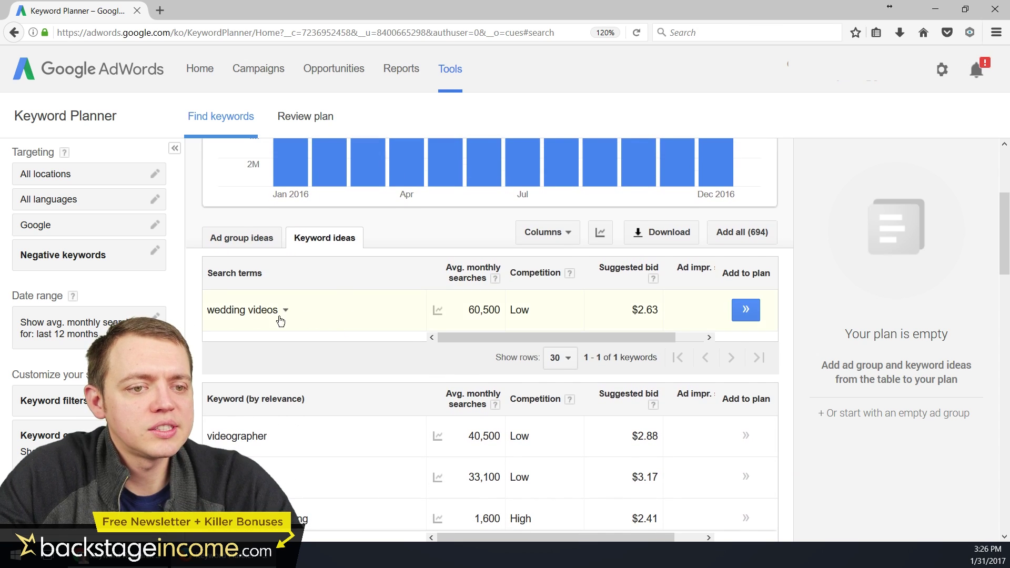
scroll(251, 311, "down", 1)
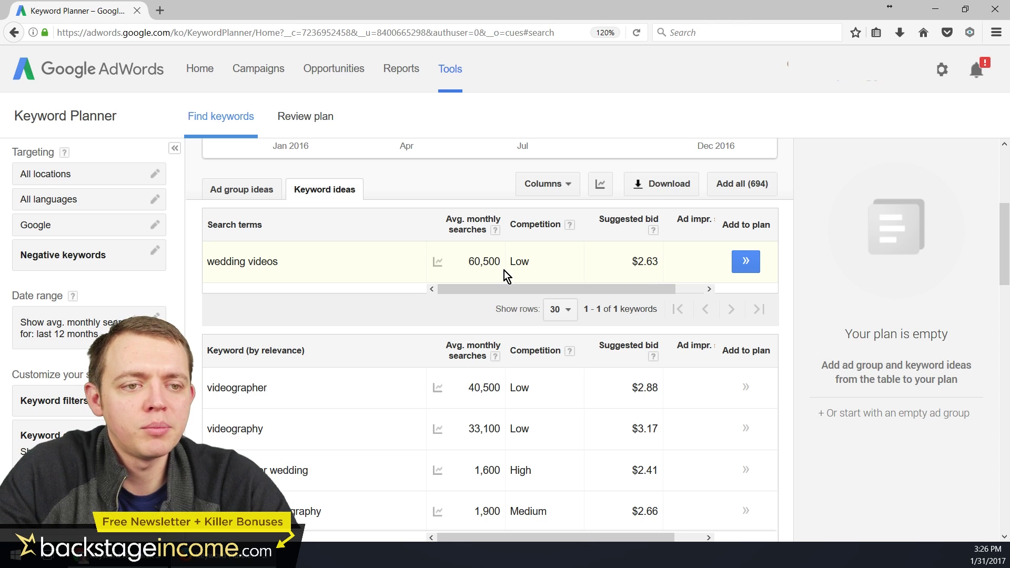
scroll(426, 307, "down", 3)
scroll(410, 310, "down", 1)
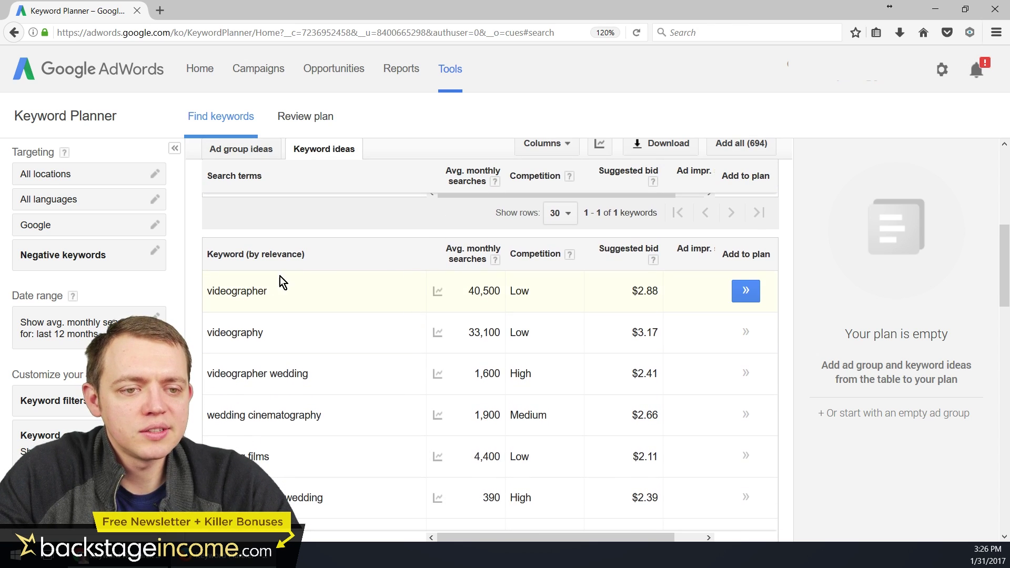
scroll(285, 284, "down", 5)
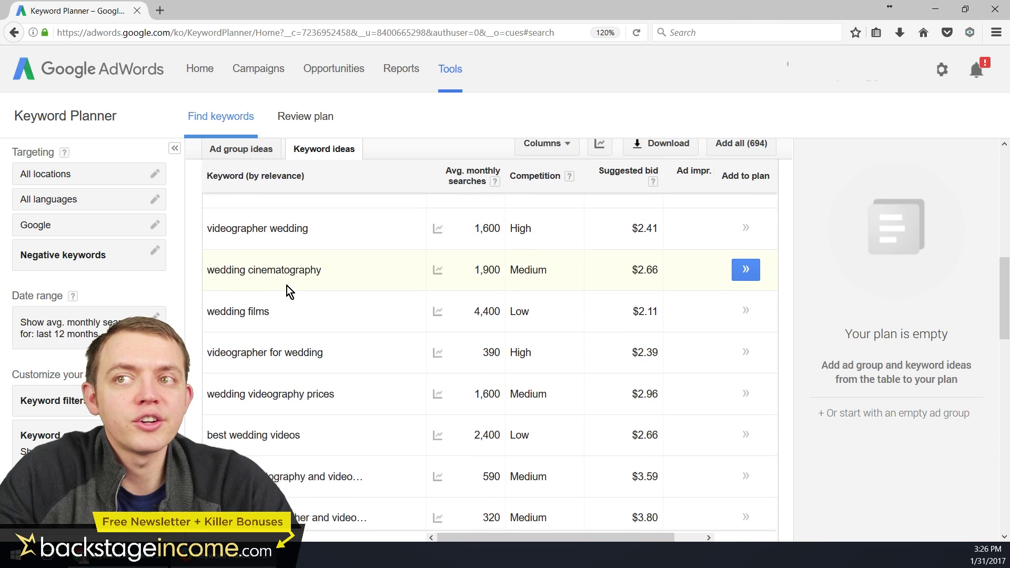
scroll(287, 288, "down", 2)
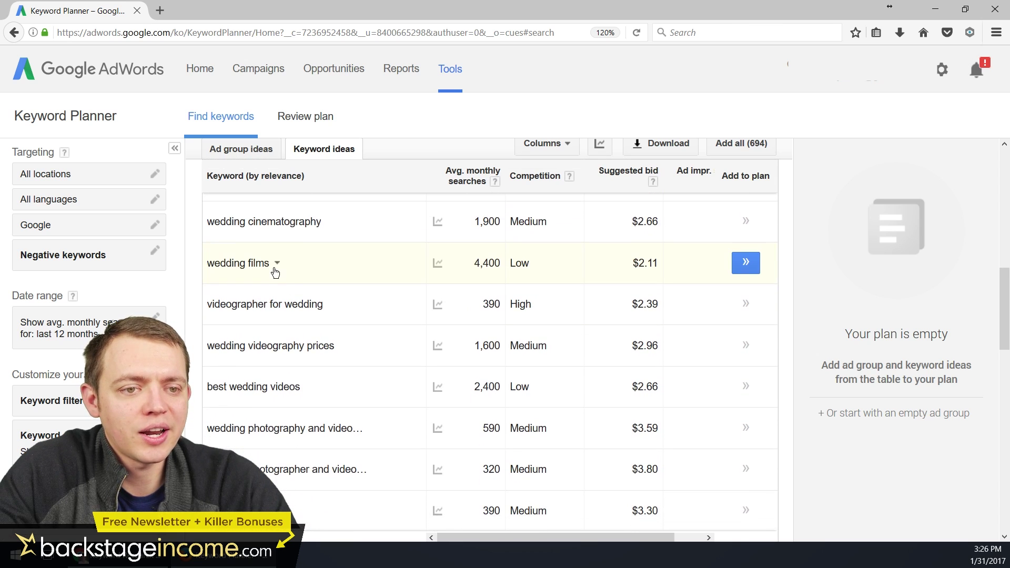
scroll(269, 277, "down", 2)
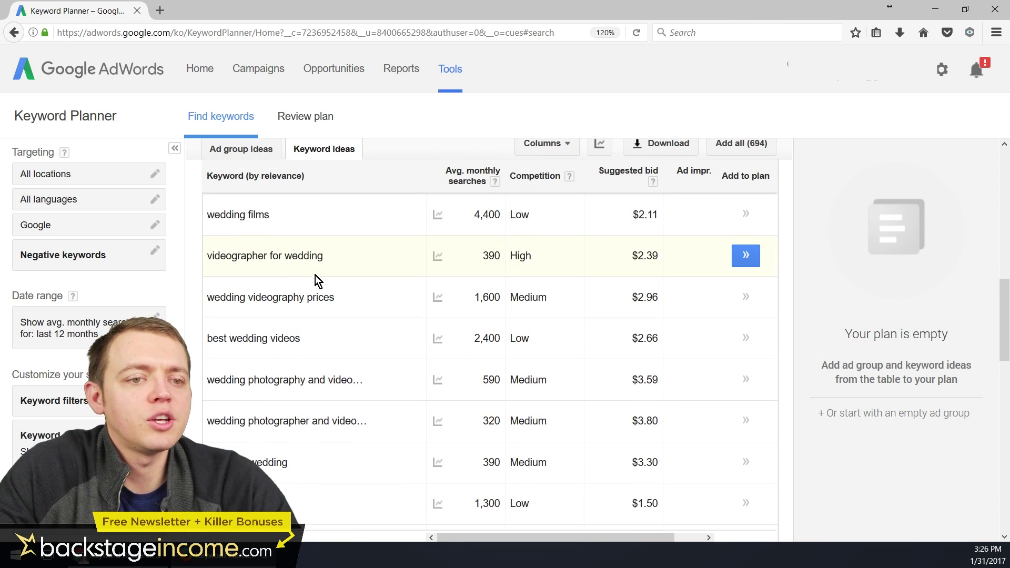
scroll(314, 276, "down", 4)
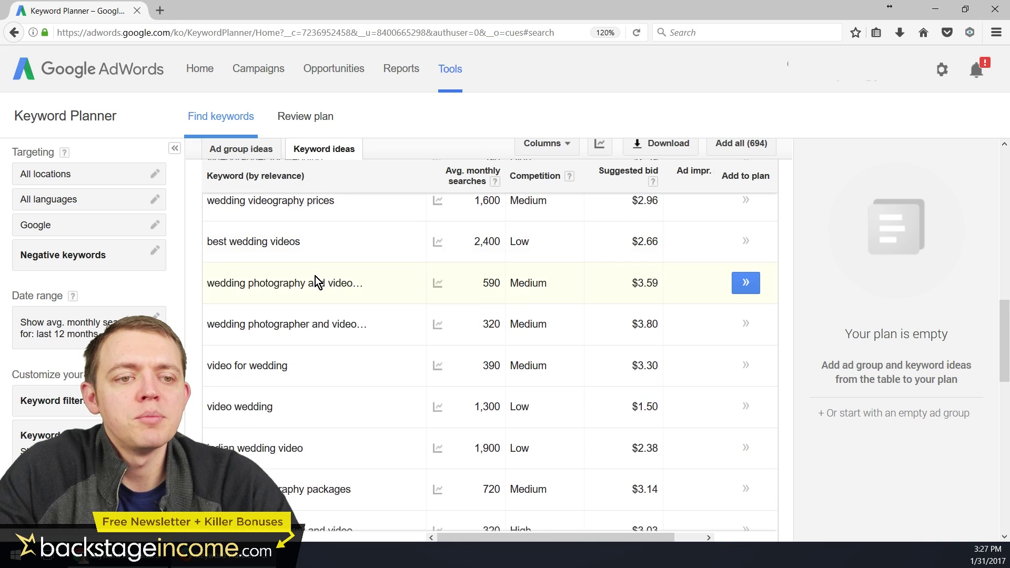
scroll(315, 277, "down", 3)
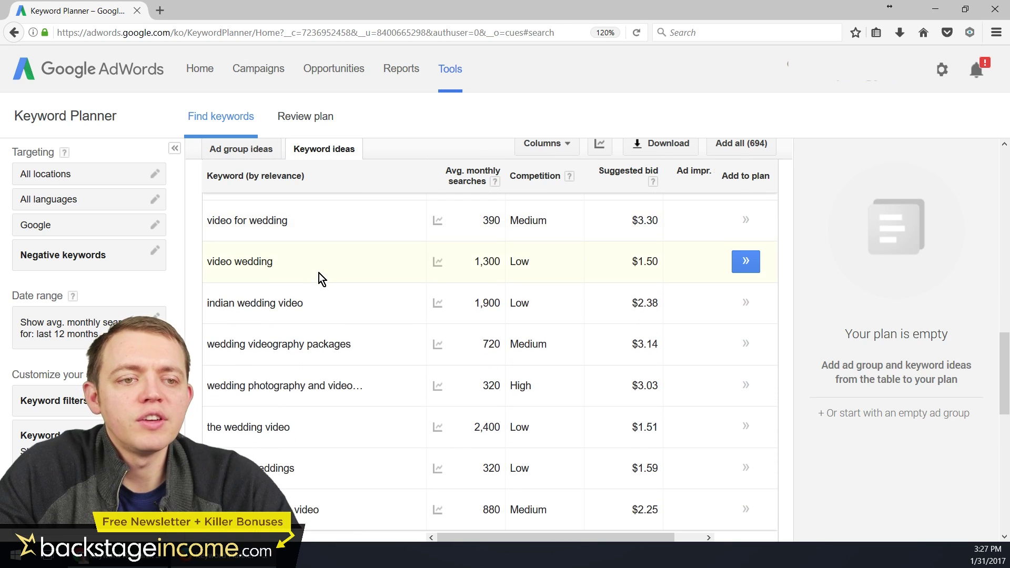
scroll(326, 270, "down", 1)
scroll(346, 274, "down", 2)
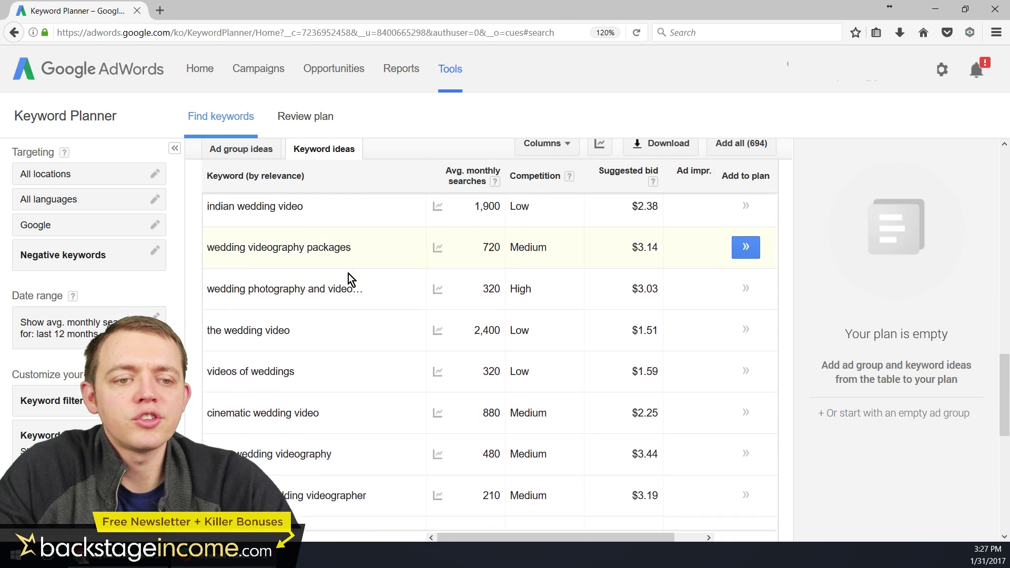
scroll(348, 273, "down", 1)
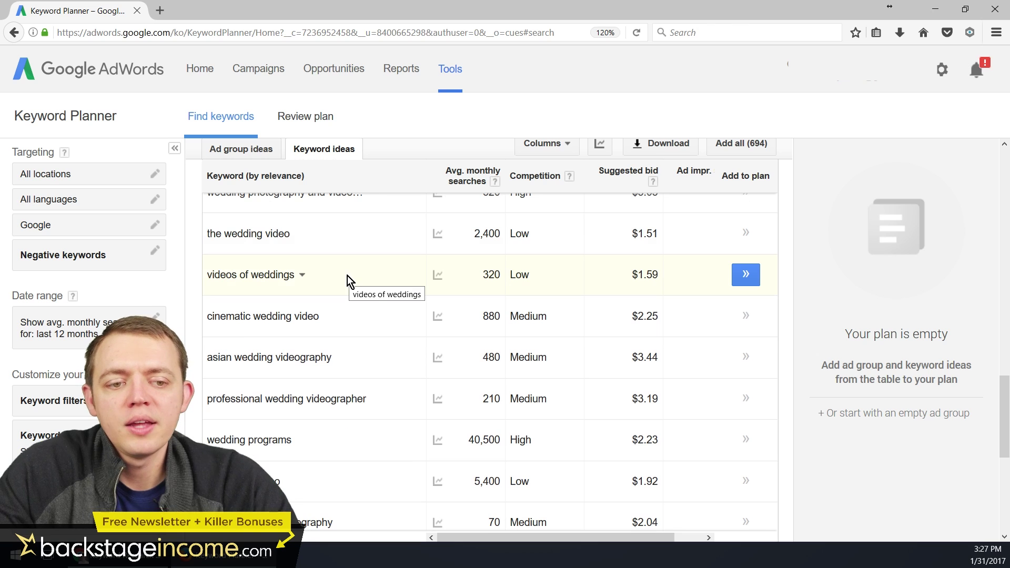
scroll(346, 279, "up", 10)
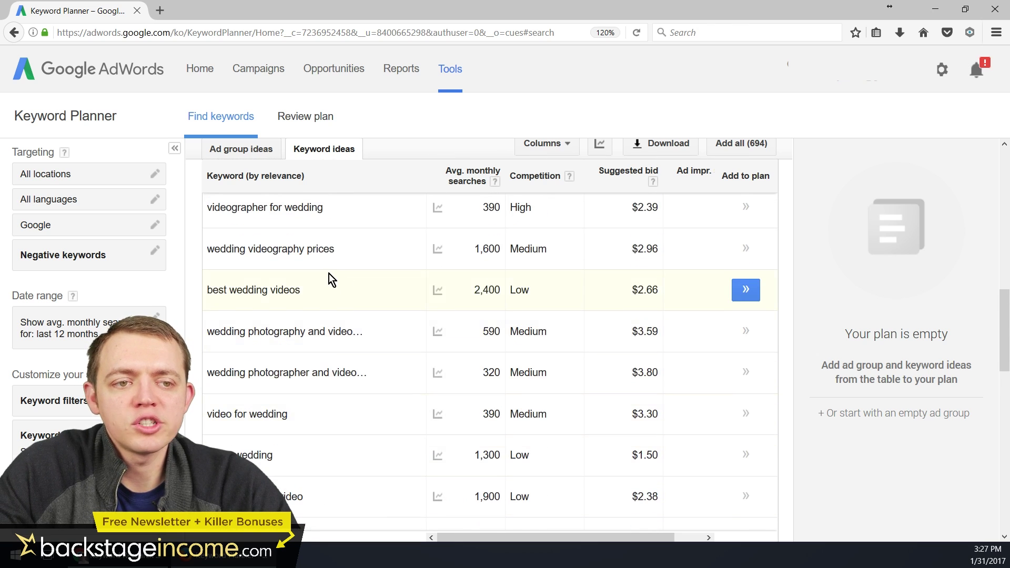
scroll(319, 285, "up", 1)
- Rerun the keyword search as 'wedding videography tampa'
left_click(319, 181)
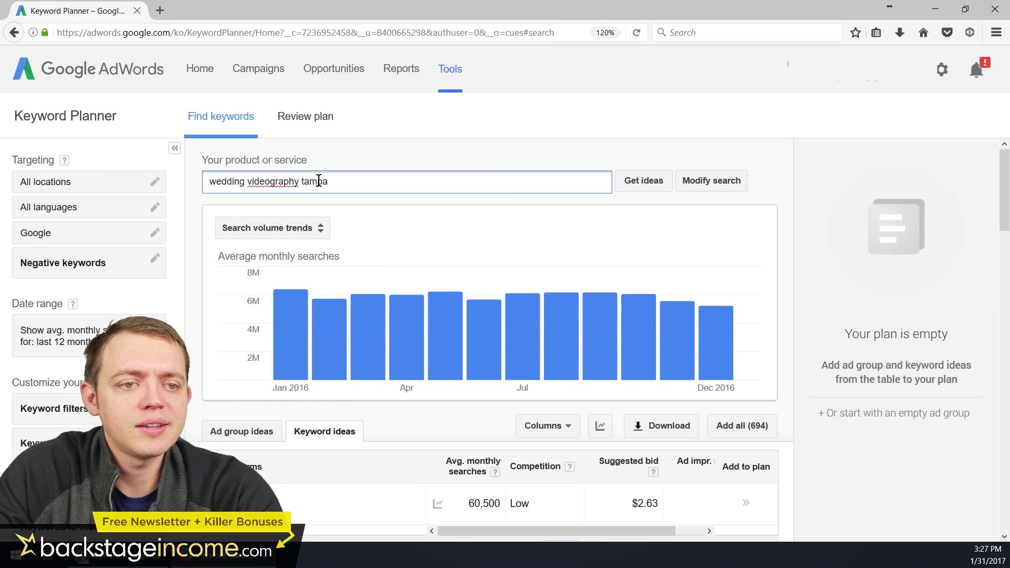
left_click(645, 186)
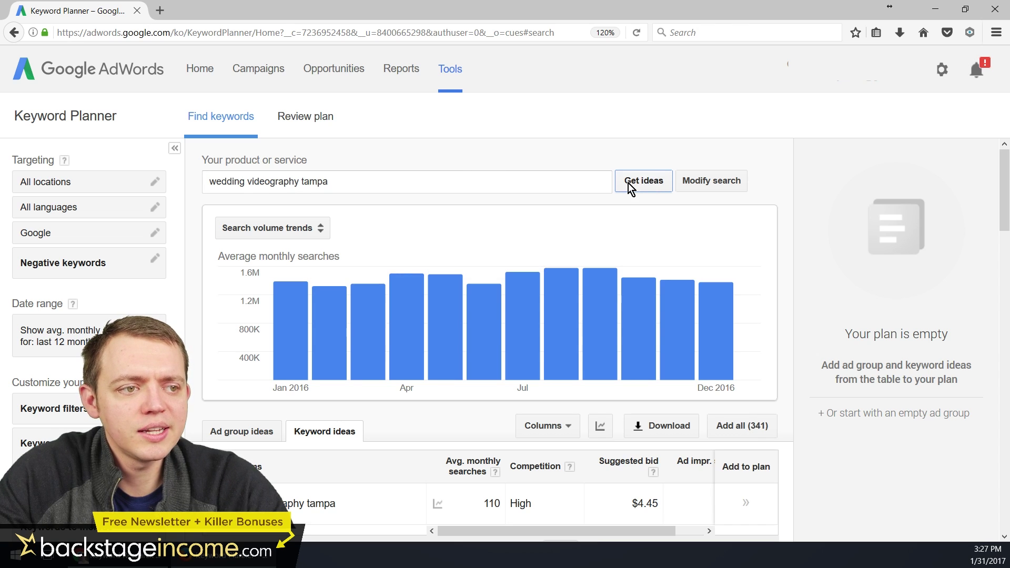
scroll(544, 187, "down", 5)
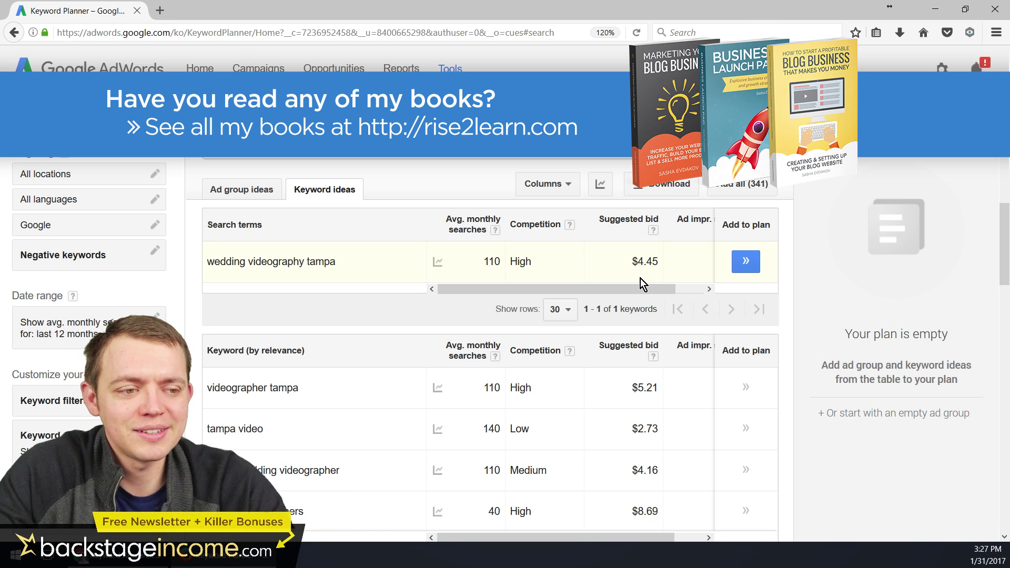
- Review the 341 ideas: 110 monthly searches, High competition, $4.45 suggested bid
scroll(613, 297, "down", 3)
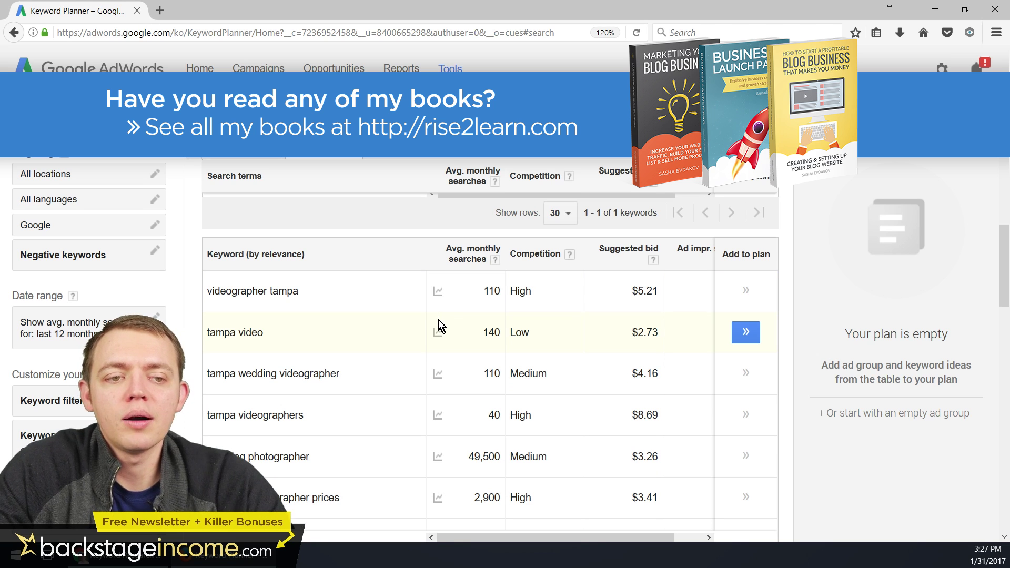
scroll(358, 285, "down", 1)
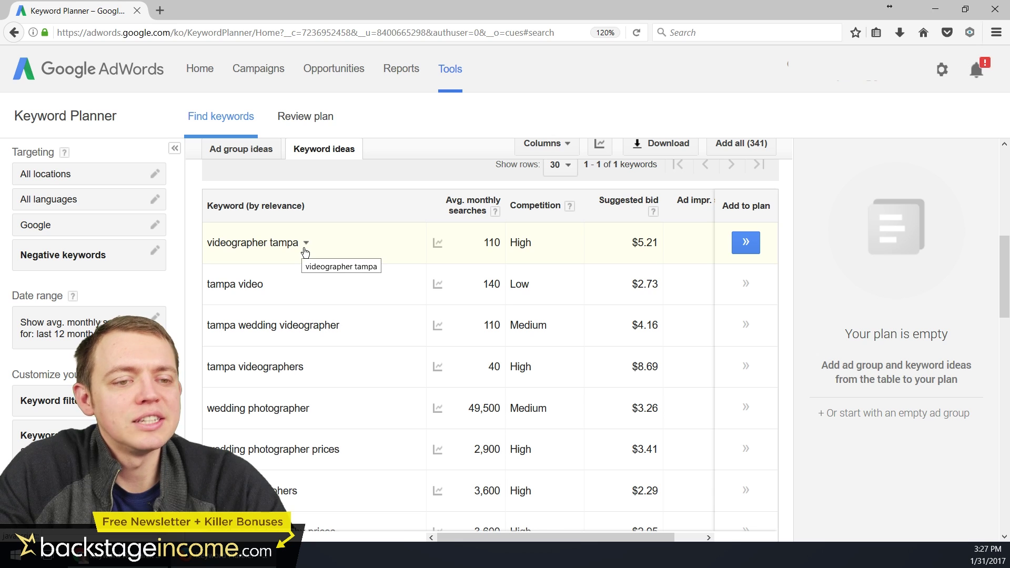
scroll(305, 255, "down", 1)
scroll(329, 262, "down", 1)
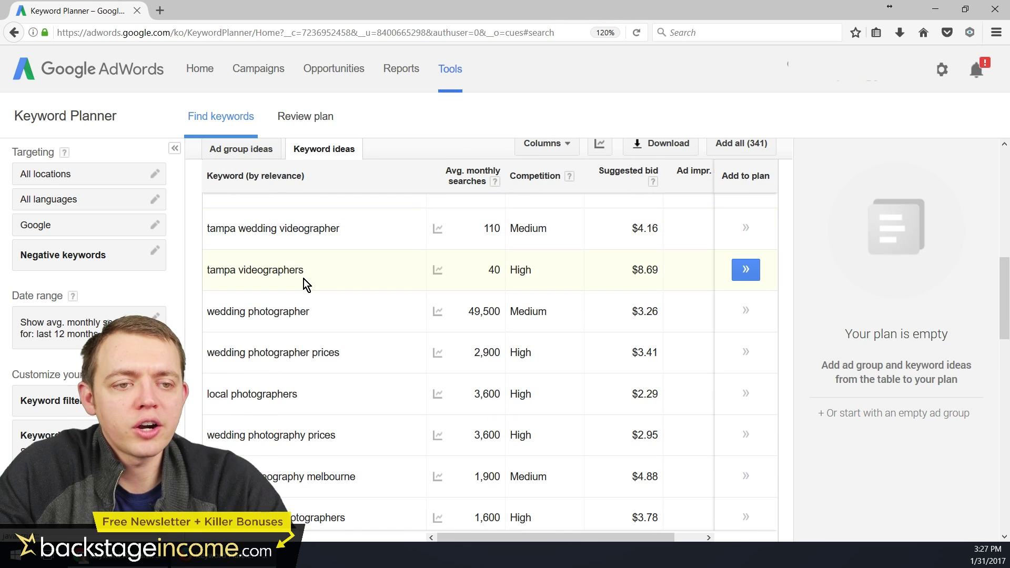
scroll(304, 278, "down", 1)
scroll(287, 263, "down", 1)
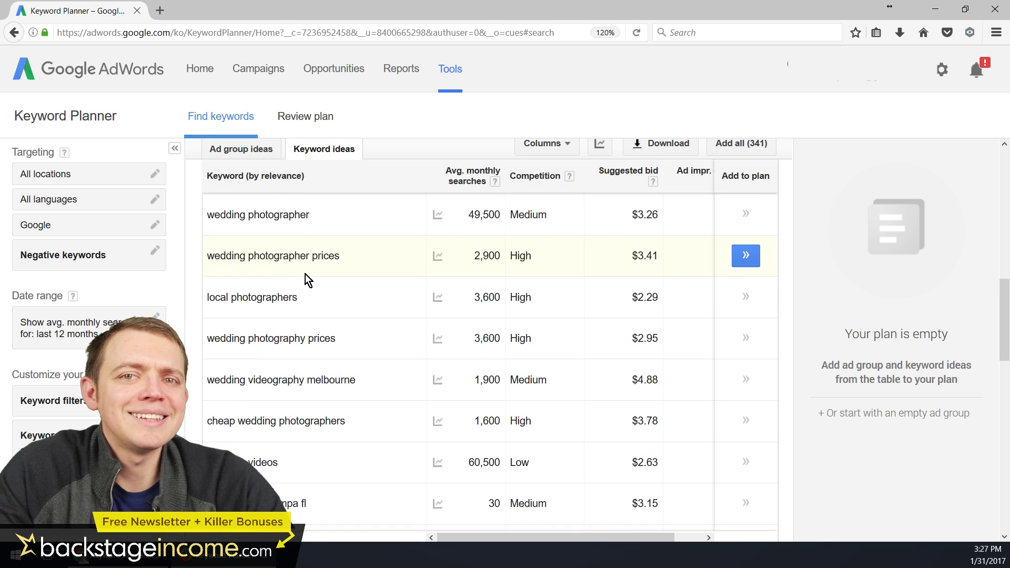
scroll(305, 274, "down", 2)
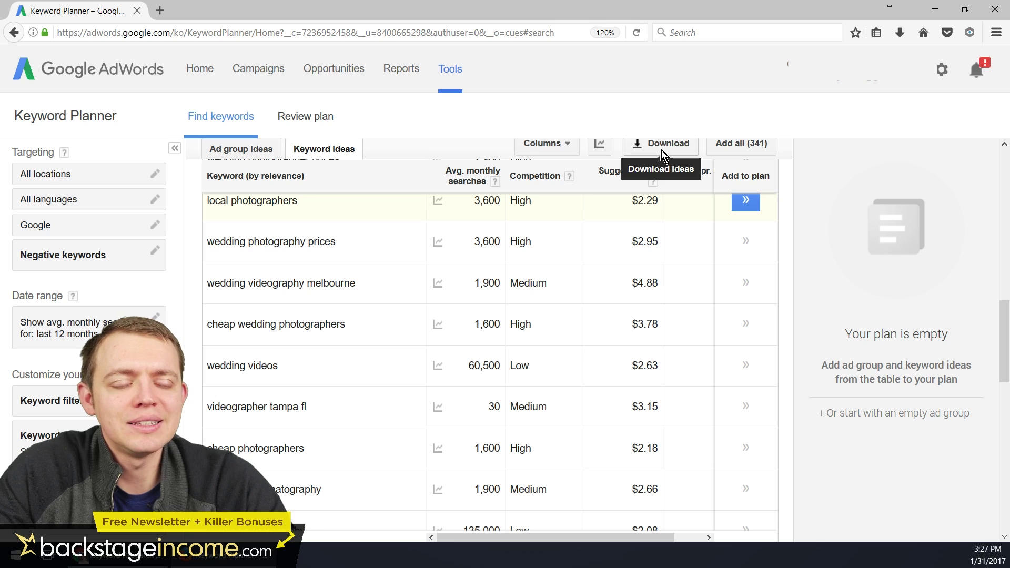
scroll(269, 269, "up", 2)
scroll(270, 269, "up", 6)
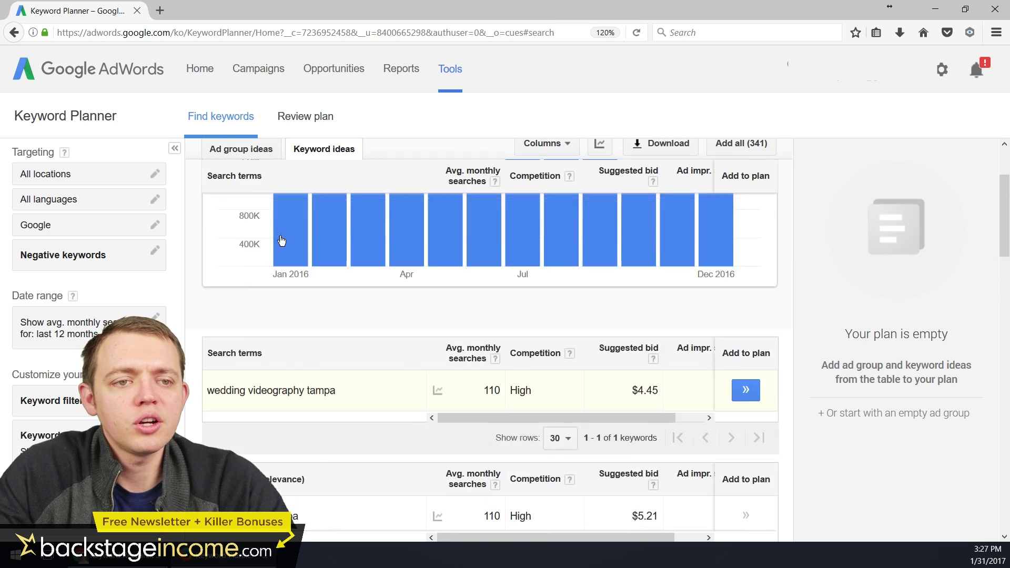
scroll(277, 342, "down", 1)
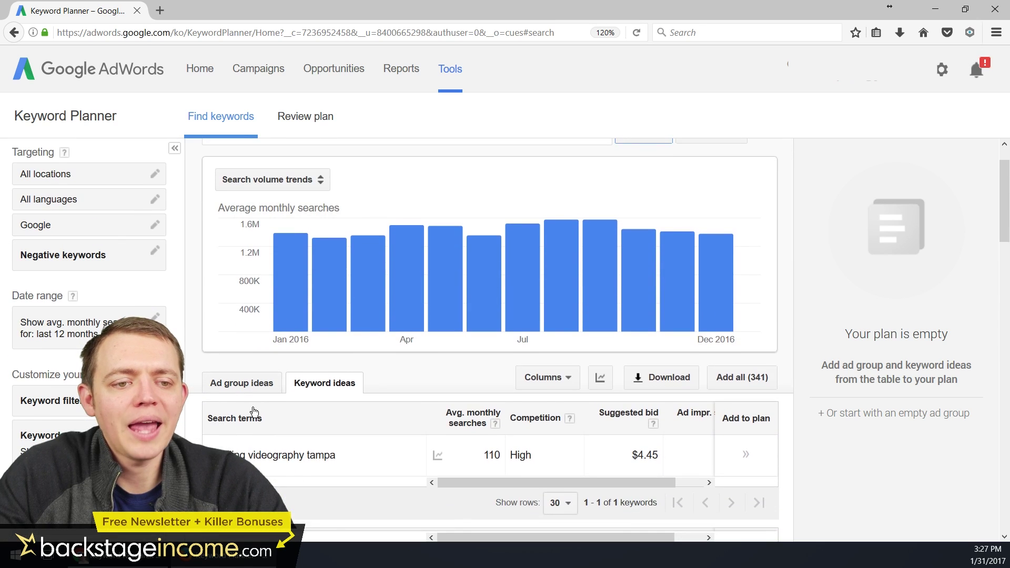
scroll(263, 384, "down", 6)
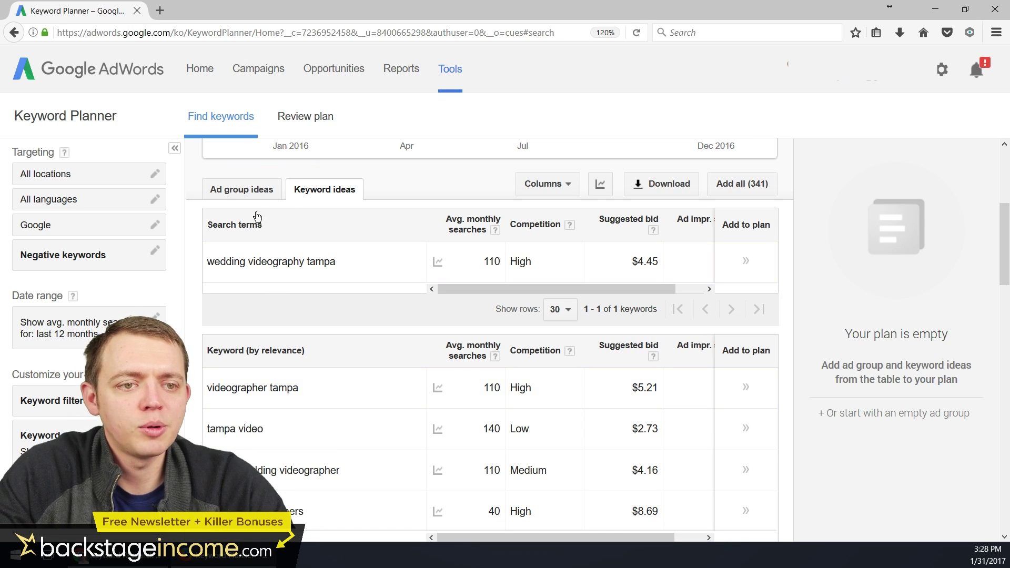
- Show the 18 ad group ideas, including Wedding Photography at 149,650 monthly searches
left_click(242, 191)
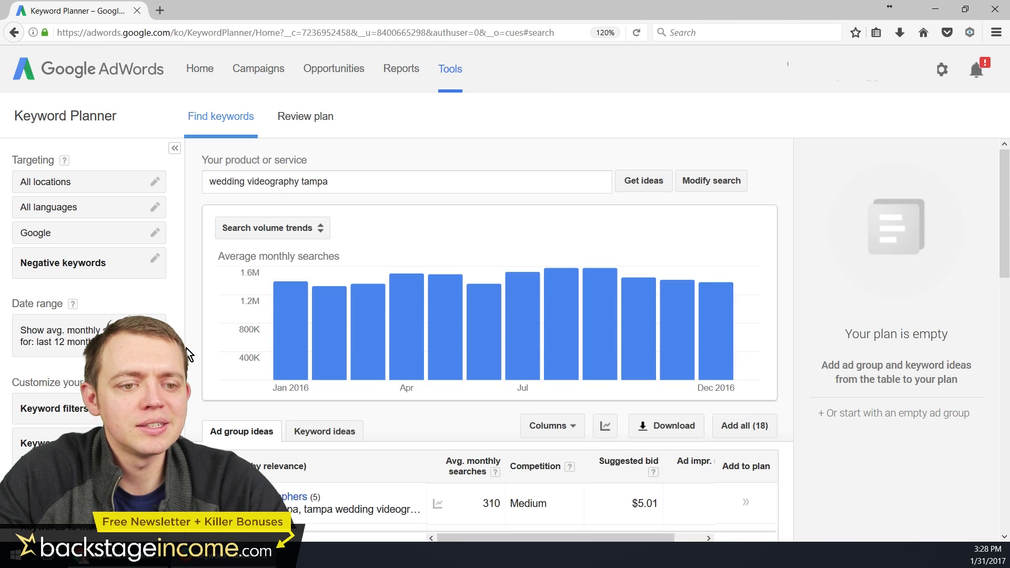
scroll(194, 354, "down", 5)
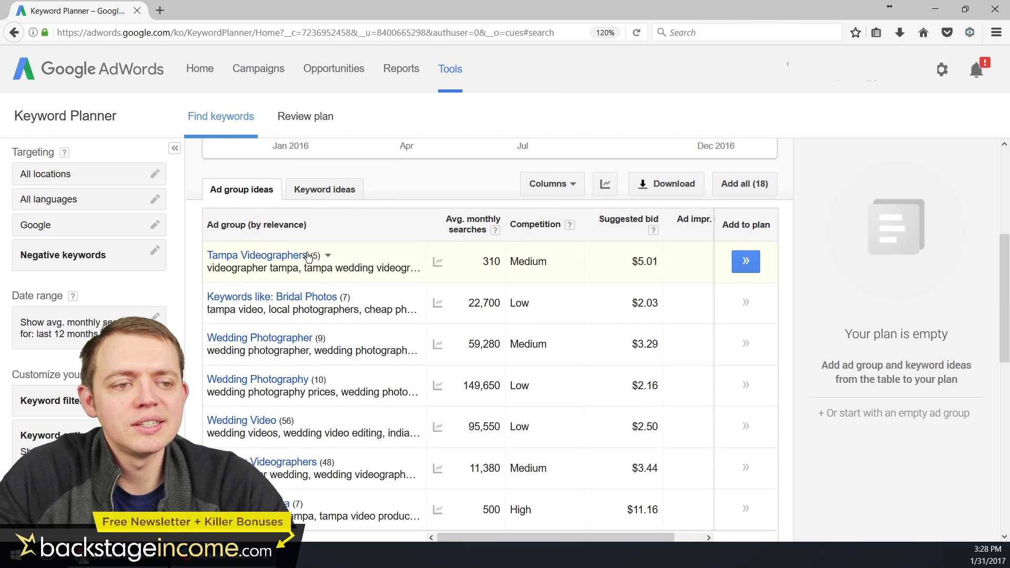
scroll(289, 383, "down", 1)
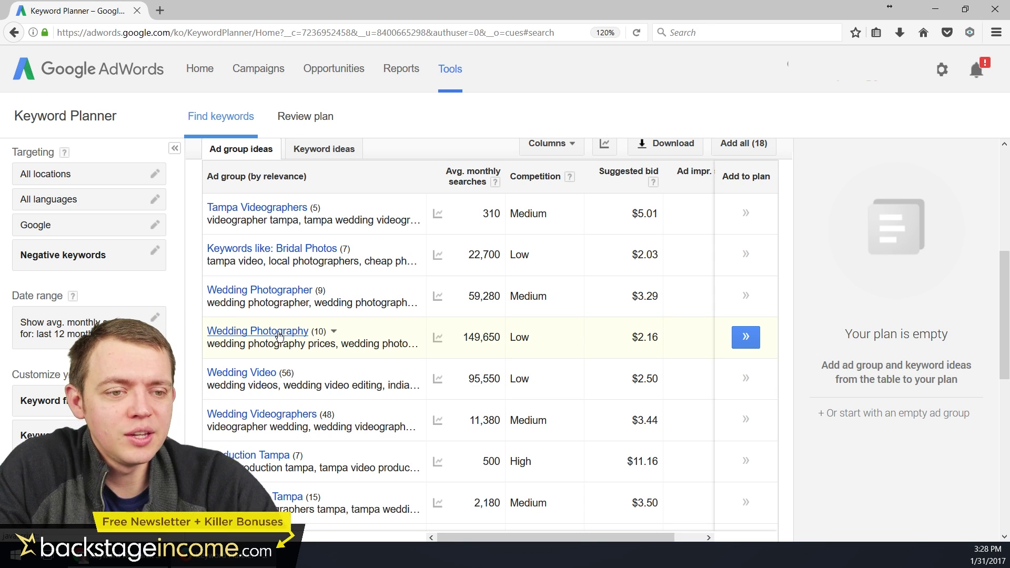
scroll(279, 336, "down", 2)
scroll(271, 324, "up", 3)
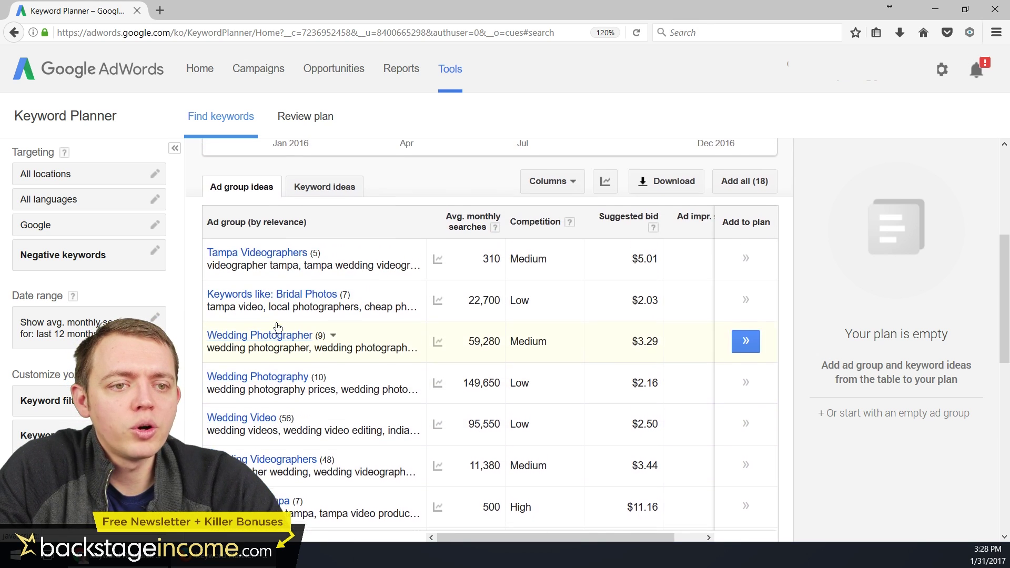
scroll(279, 270, "down", 4)
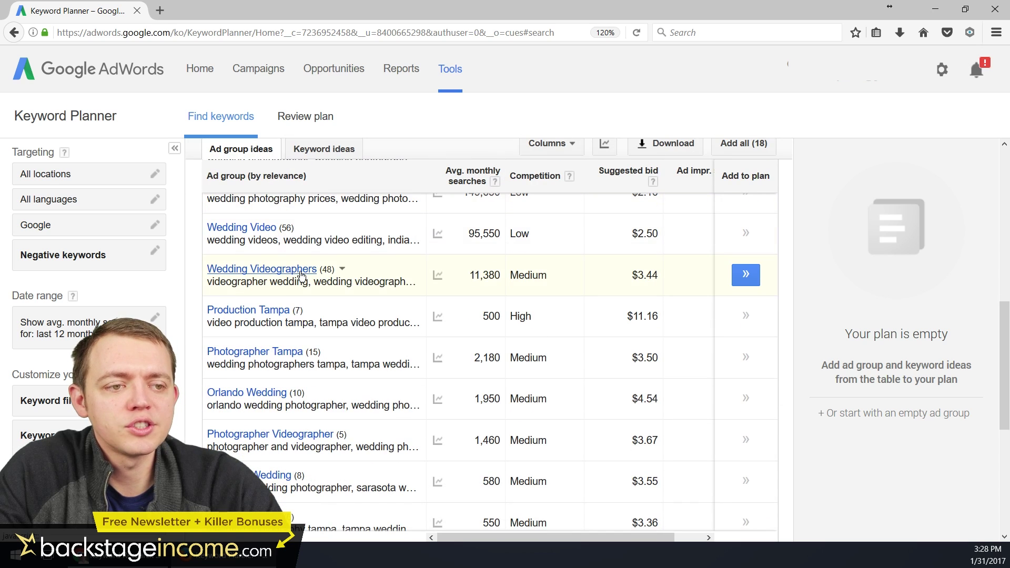
- Open the Wedding Videographers ad group and scroll its 48 keywords, e.g. chicago wedding videographer
left_click(301, 272)
scroll(337, 279, "down", 3)
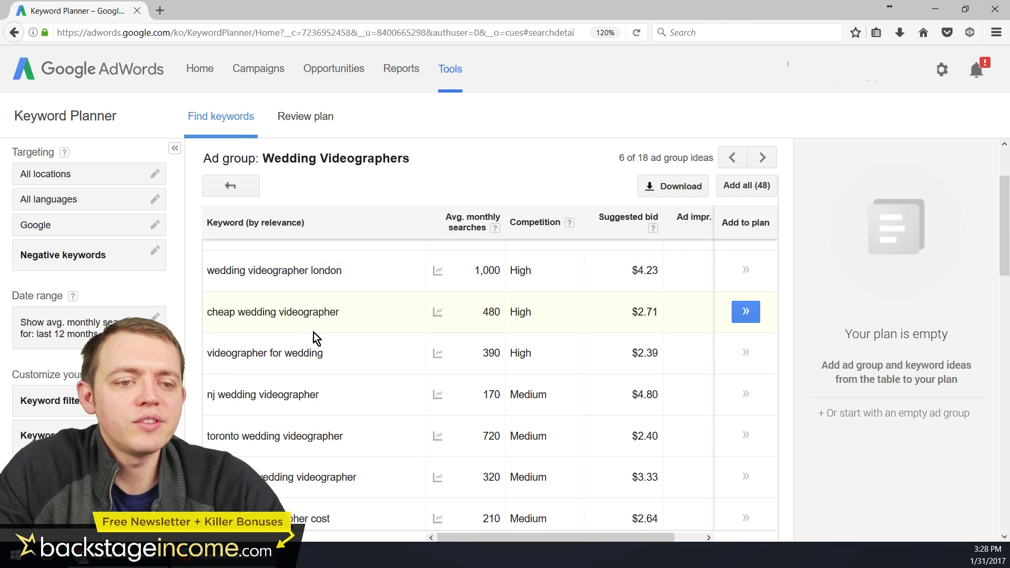
scroll(284, 356, "down", 3)
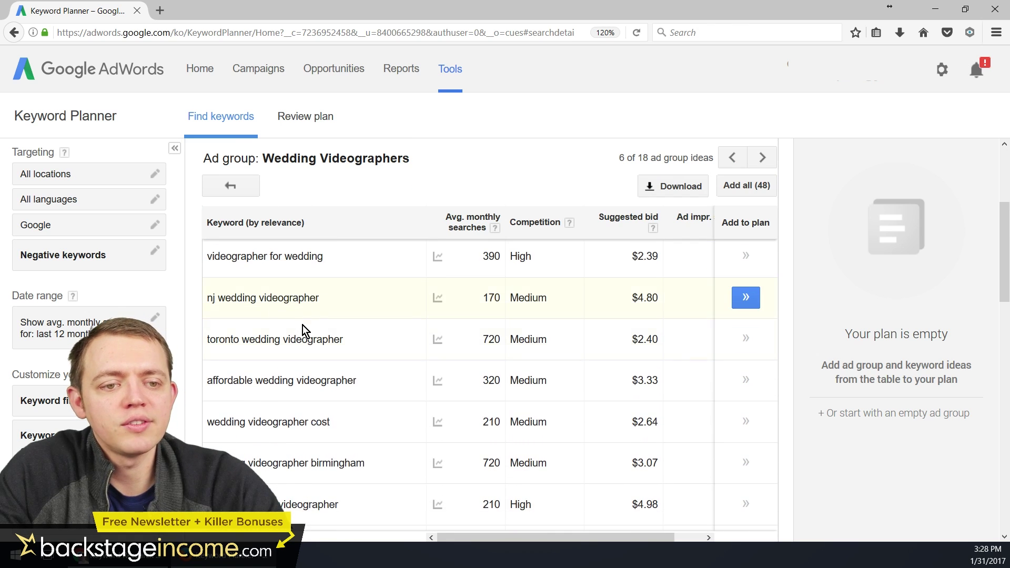
scroll(307, 327, "down", 2)
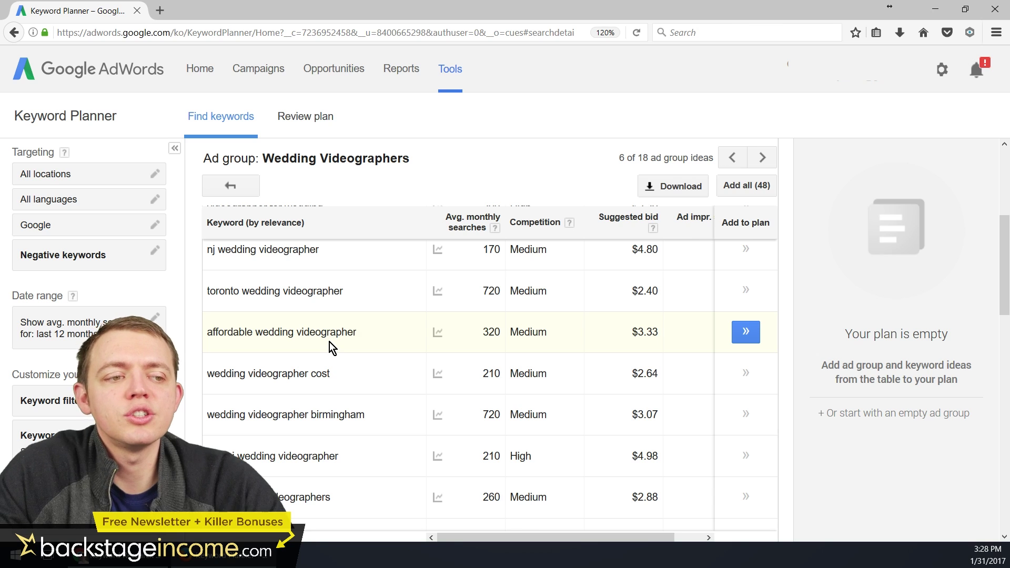
scroll(330, 344, "down", 5)
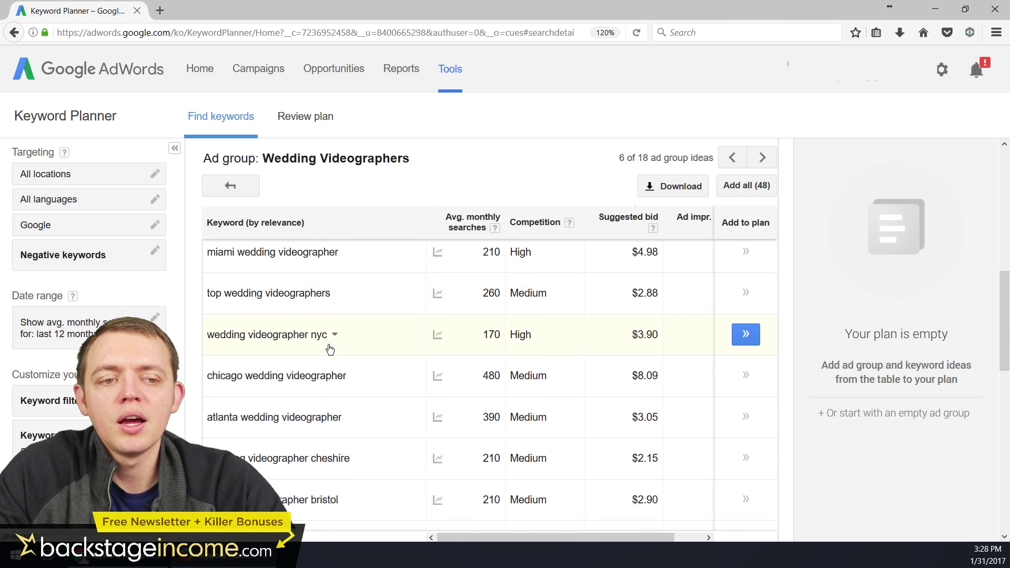
scroll(329, 345, "down", 1)
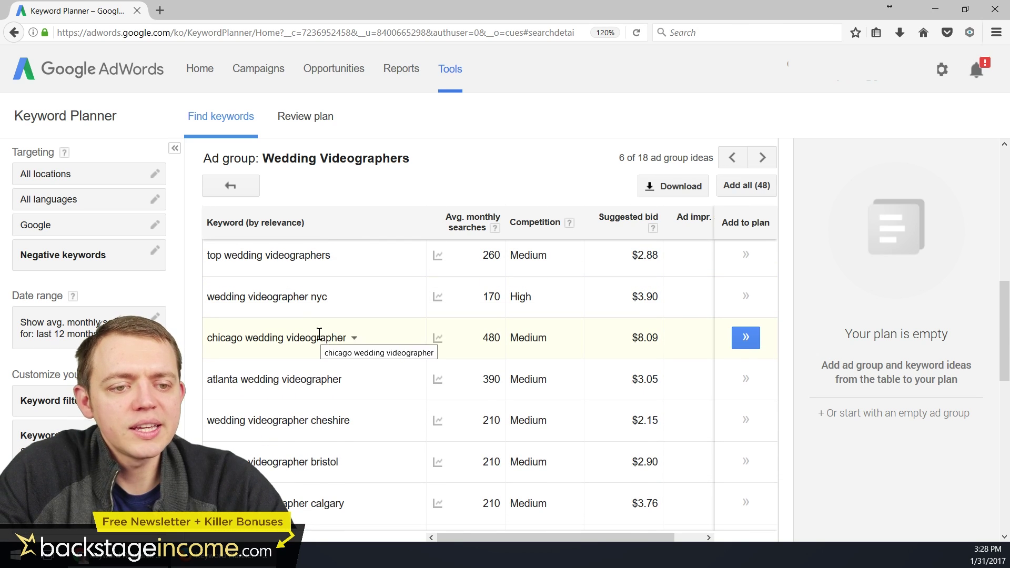
scroll(320, 336, "down", 1)
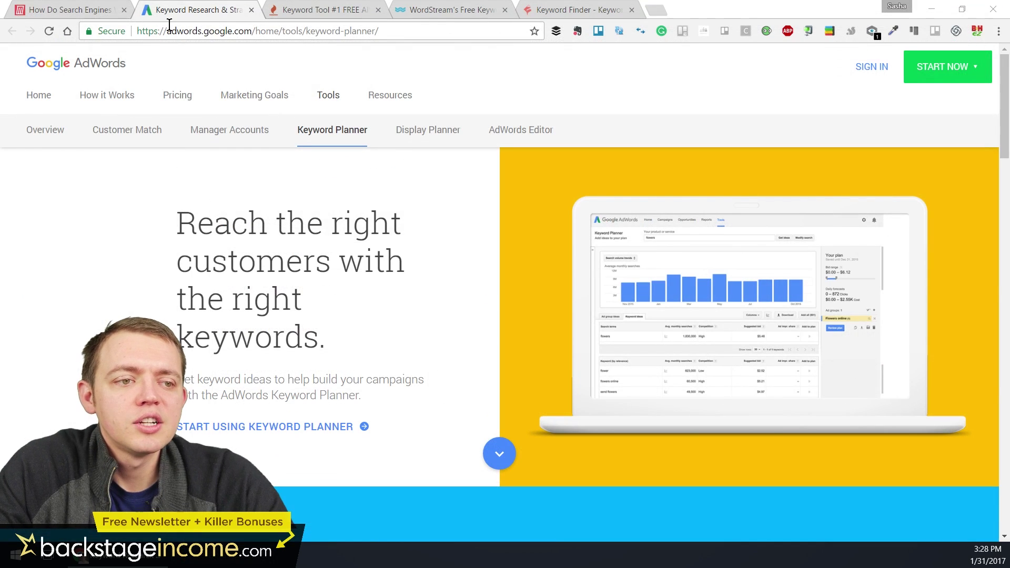
- Close the AdWords tab and search 'wedding videography' in KeywordTool.io's Google search
left_click(252, 10)
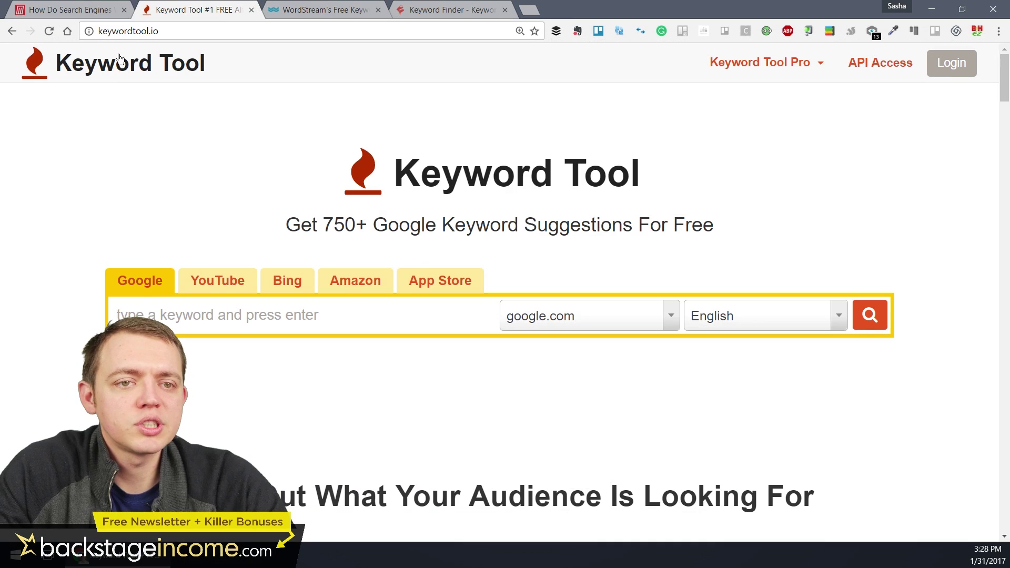
type("wed")
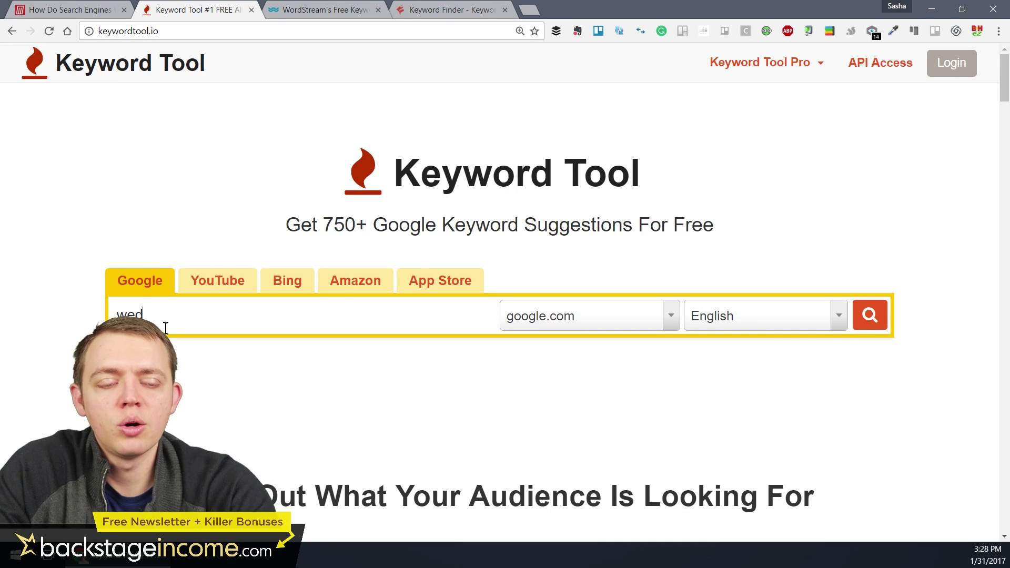
type("ding videography")
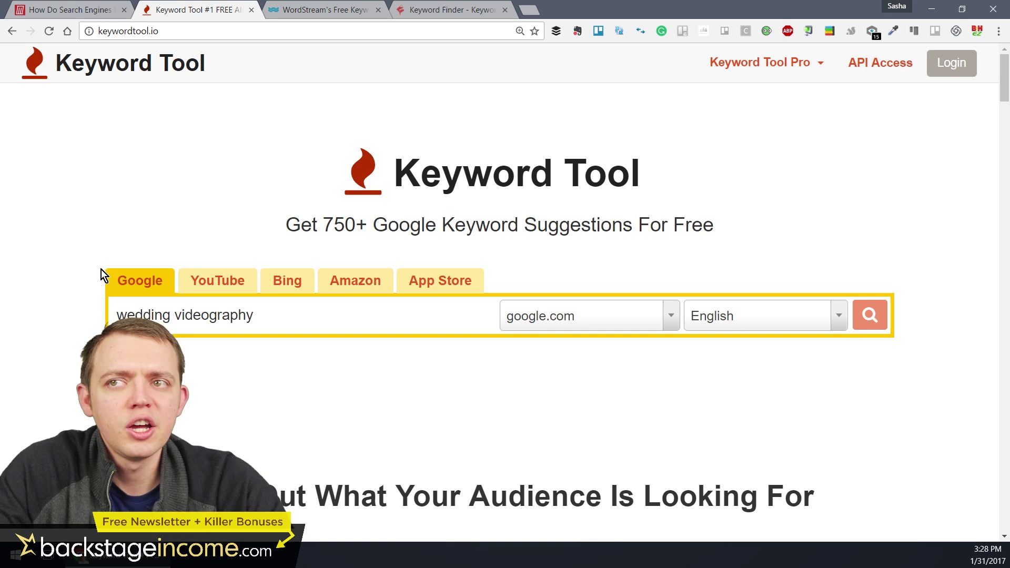
scroll(98, 274, "down", 2)
key("Return")
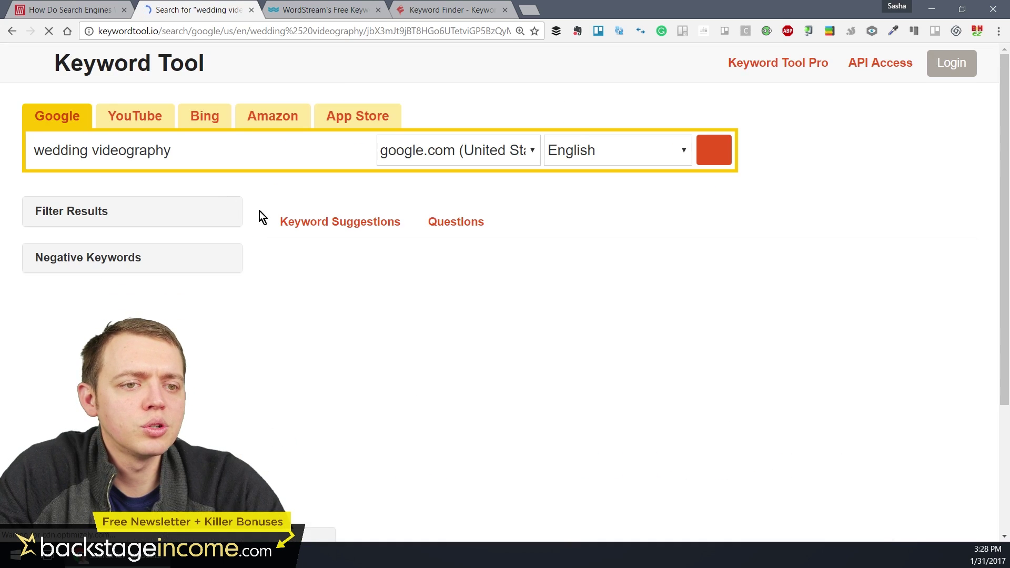
scroll(305, 276, "down", 4)
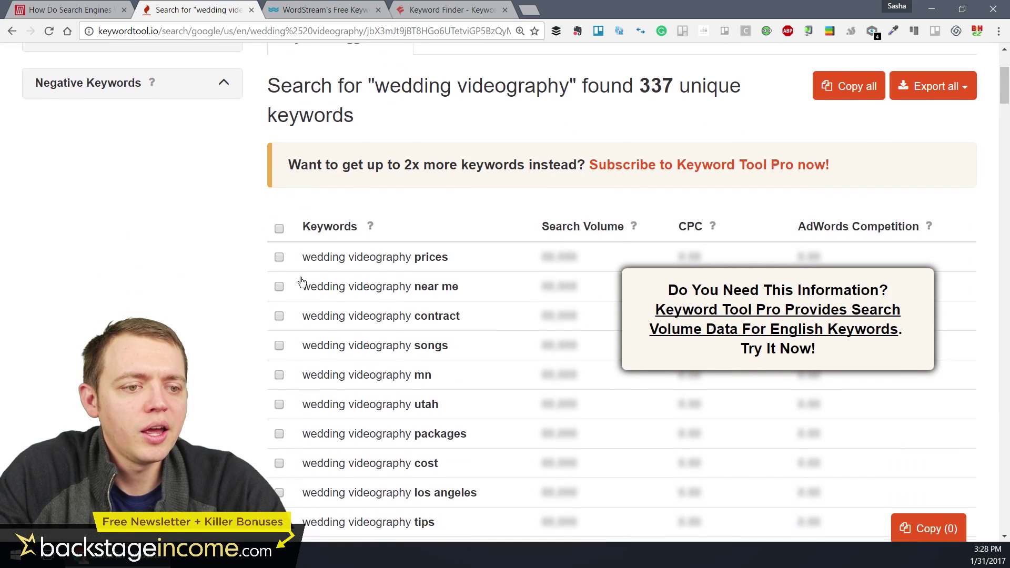
- Scroll through the 337 unique keywords, such as prices, near me and contract
scroll(390, 242, "down", 2)
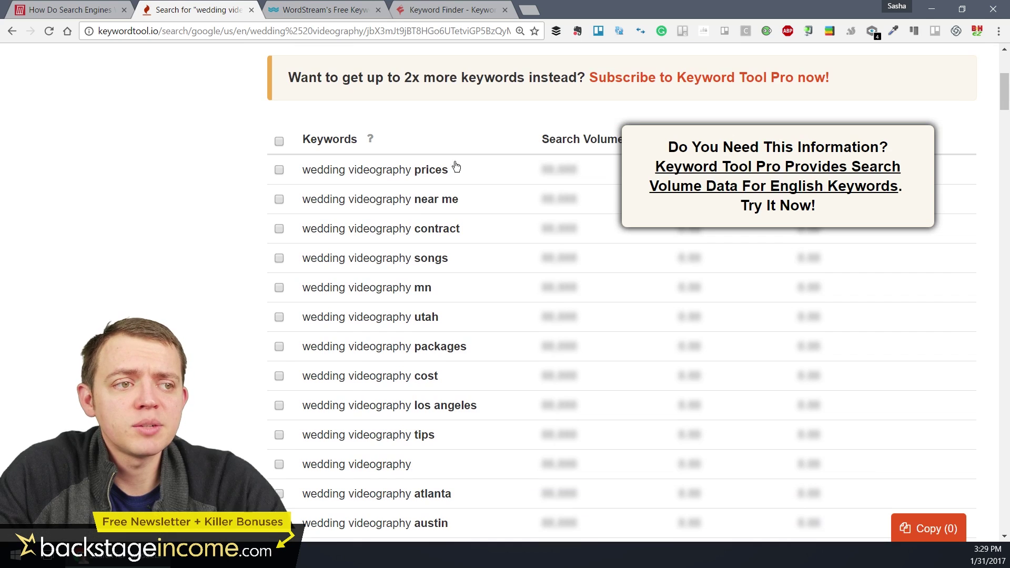
scroll(460, 158, "up", 4)
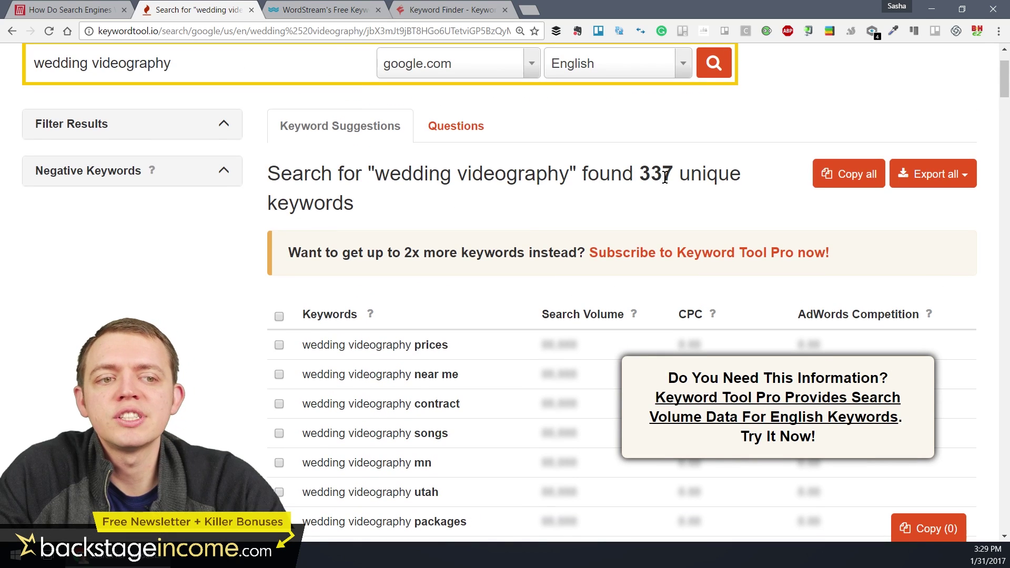
scroll(528, 207, "down", 3)
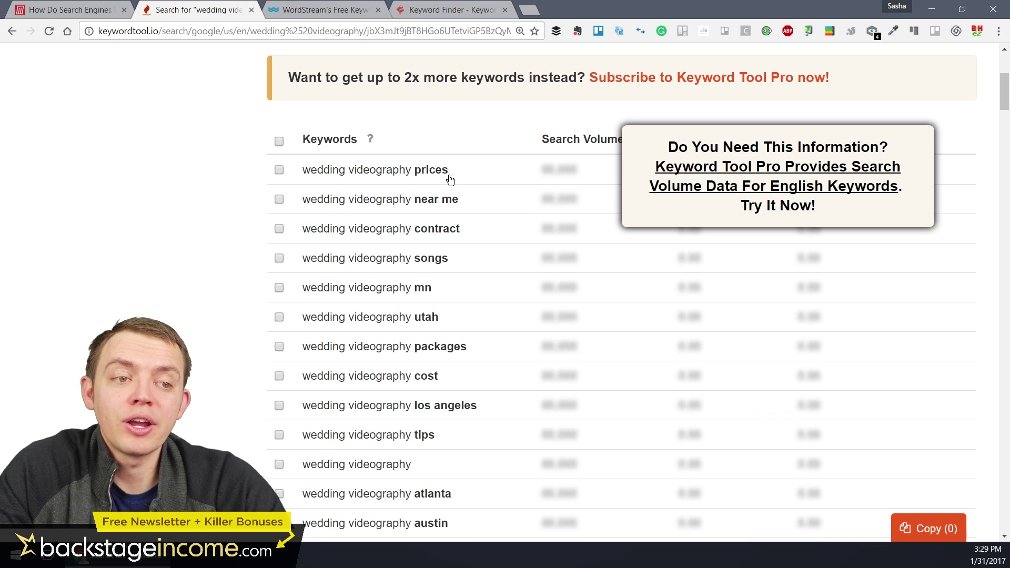
scroll(451, 180, "down", 2)
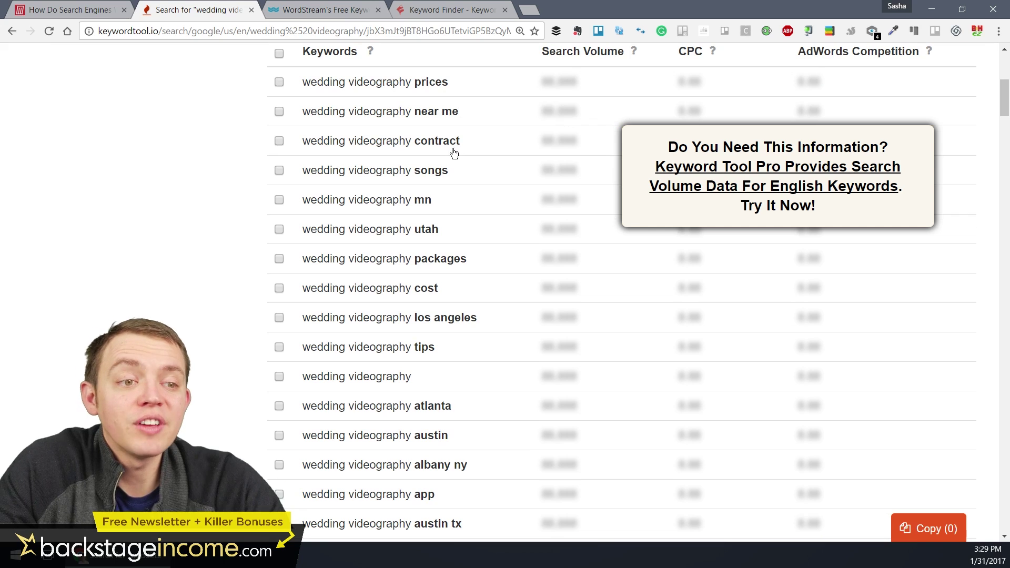
scroll(450, 188, "down", 2)
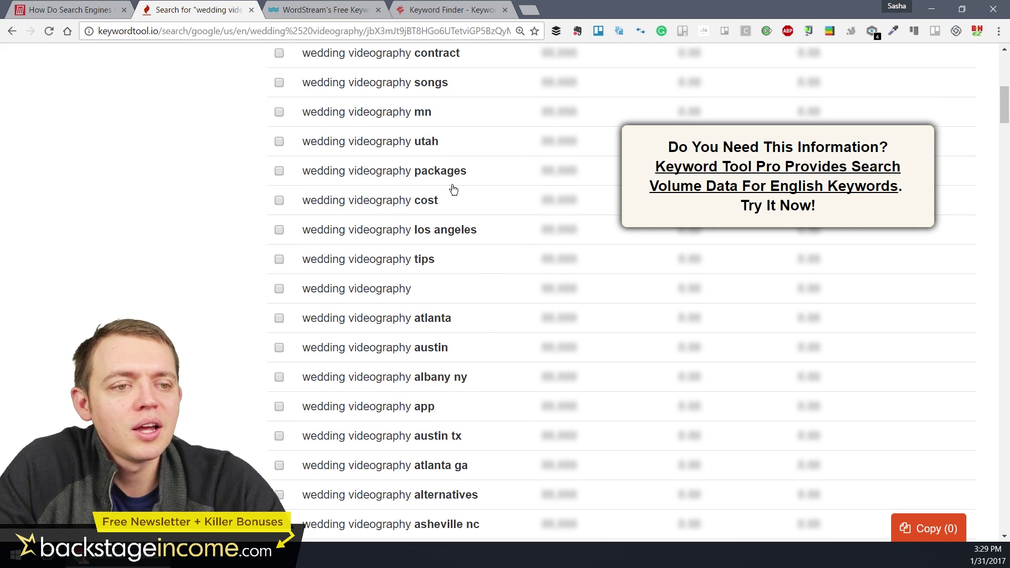
scroll(457, 195, "down", 2)
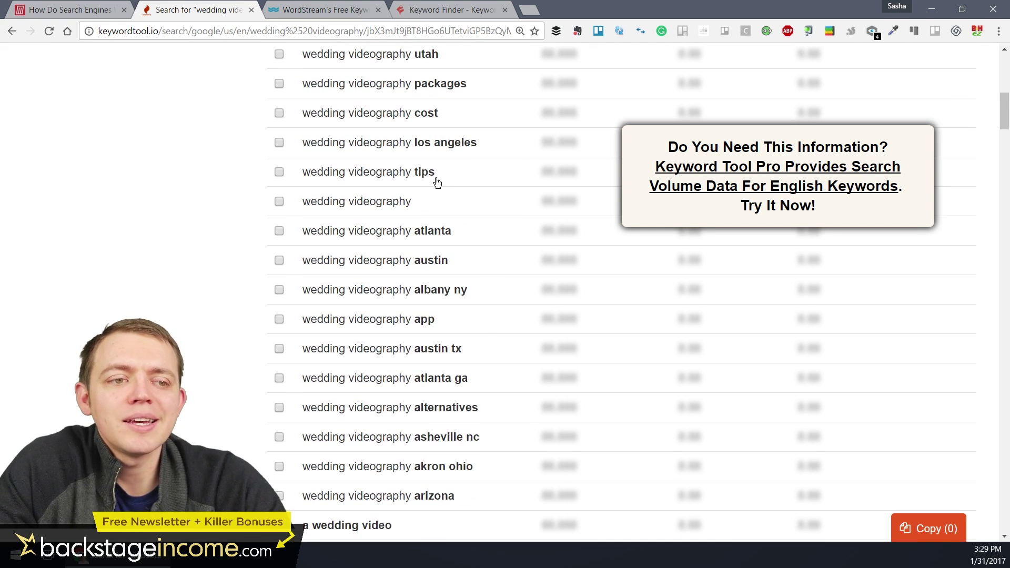
scroll(439, 186, "down", 8)
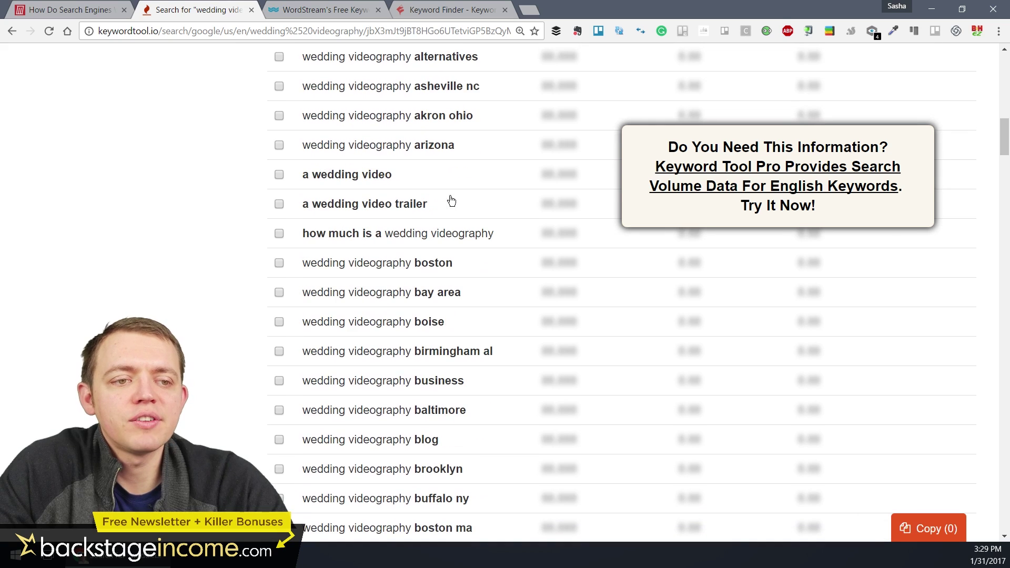
scroll(453, 190, "down", 6)
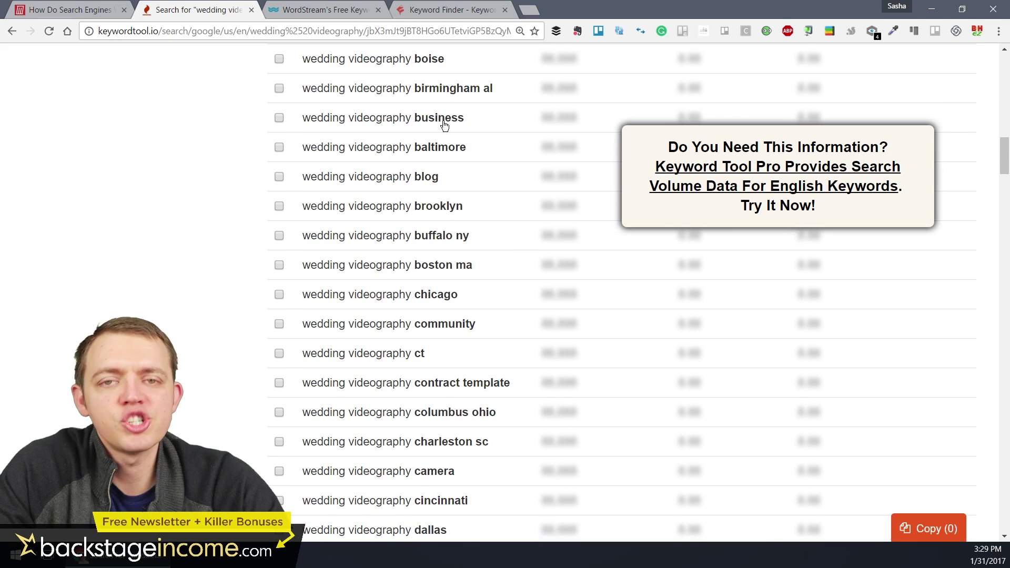
scroll(451, 178, "down", 4)
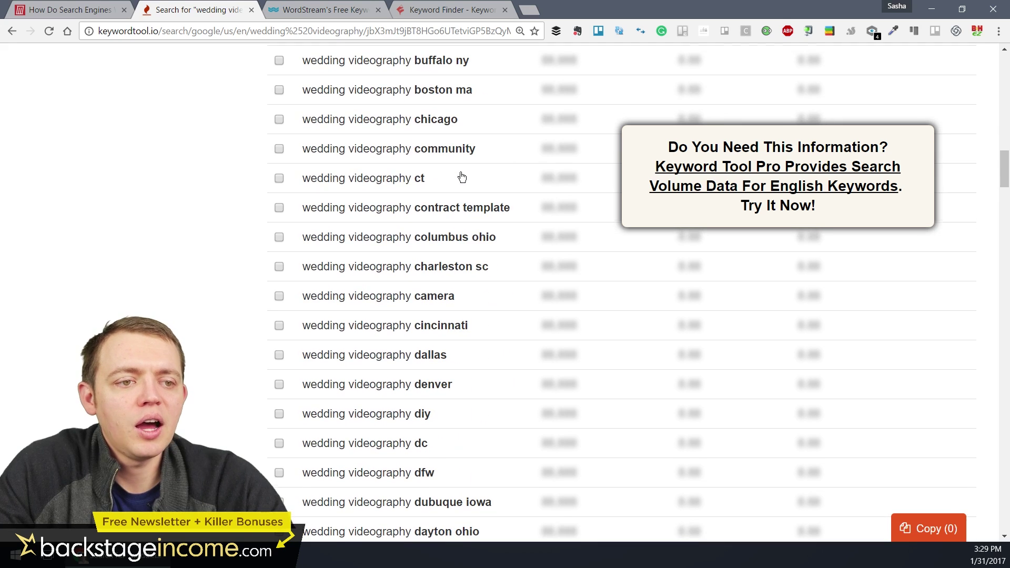
scroll(470, 254, "down", 2)
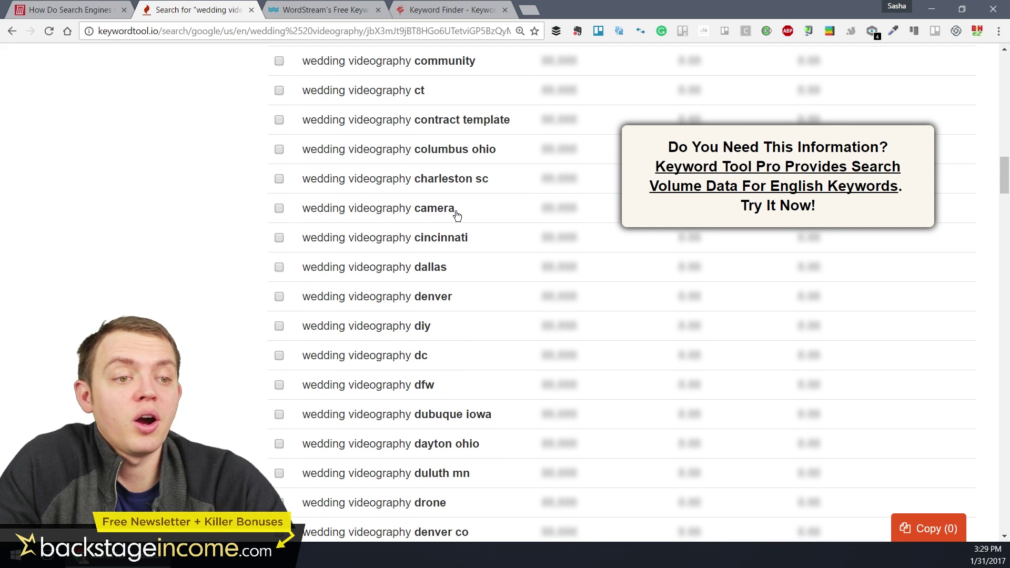
scroll(441, 211, "down", 6)
scroll(413, 244, "up", 20)
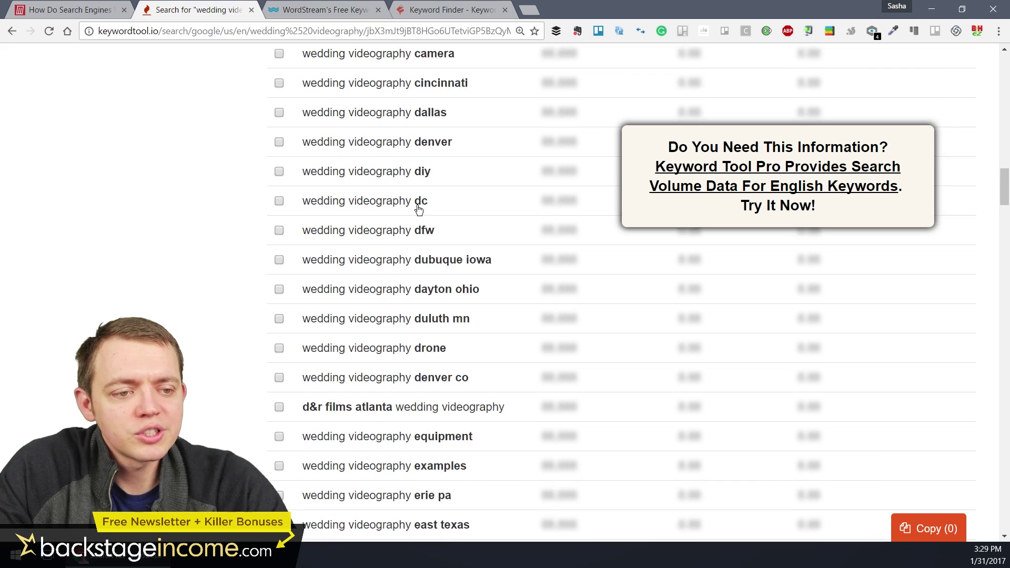
scroll(396, 233, "up", 10)
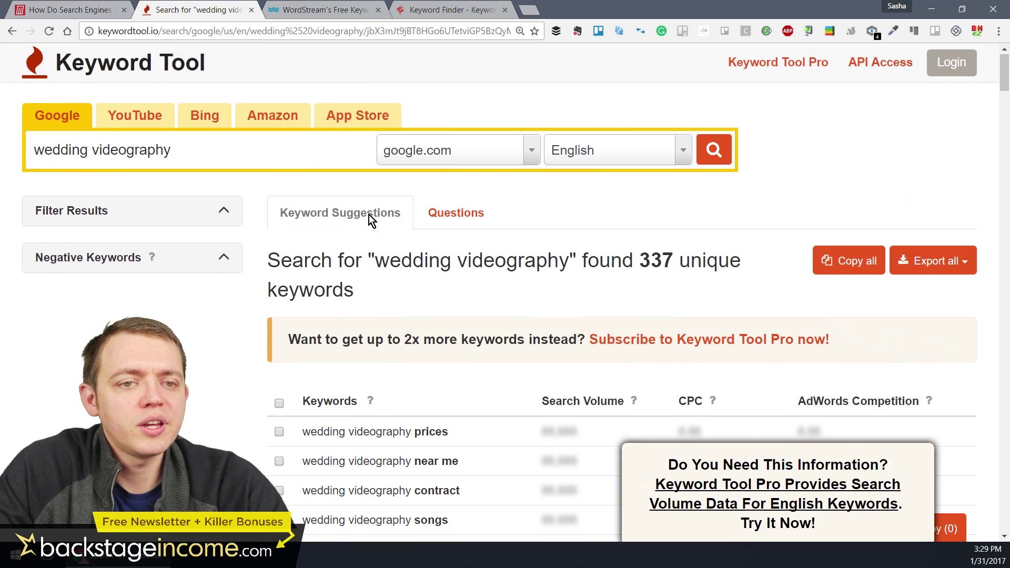
- Switch the keyword source to YouTube for 'wedding videography'
left_click(130, 120)
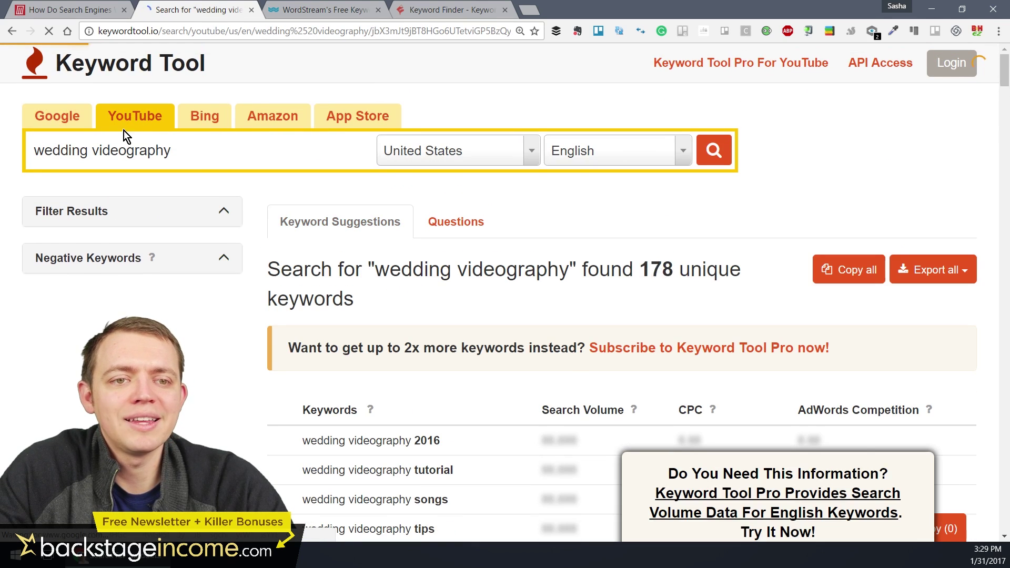
scroll(412, 208, "down", 3)
scroll(413, 207, "down", 3)
scroll(442, 155, "up", 2)
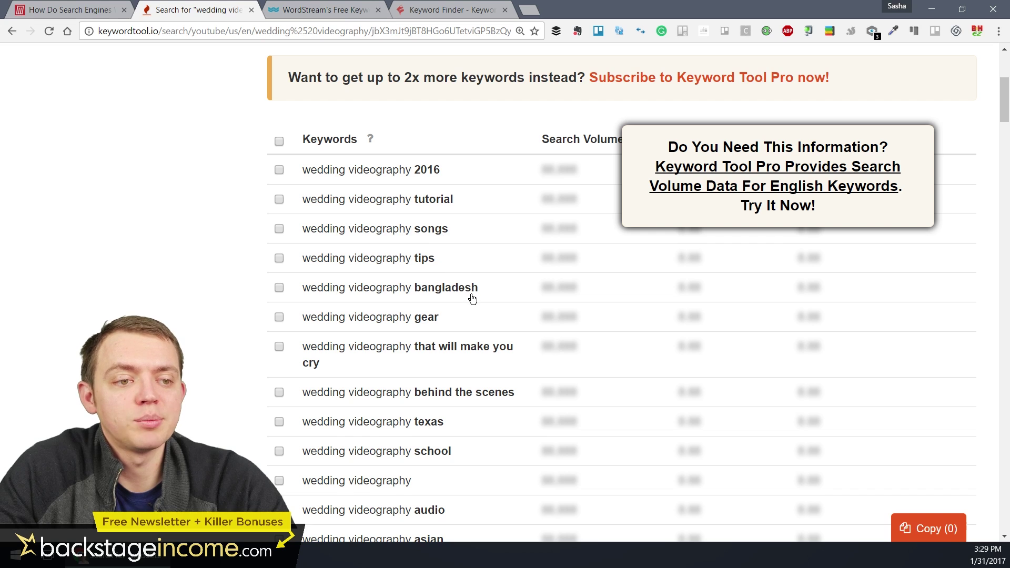
scroll(468, 295, "down", 2)
- Scroll through the 162 YouTube keywords, like 2016, tutorial, songs and tips
scroll(454, 252, "down", 3)
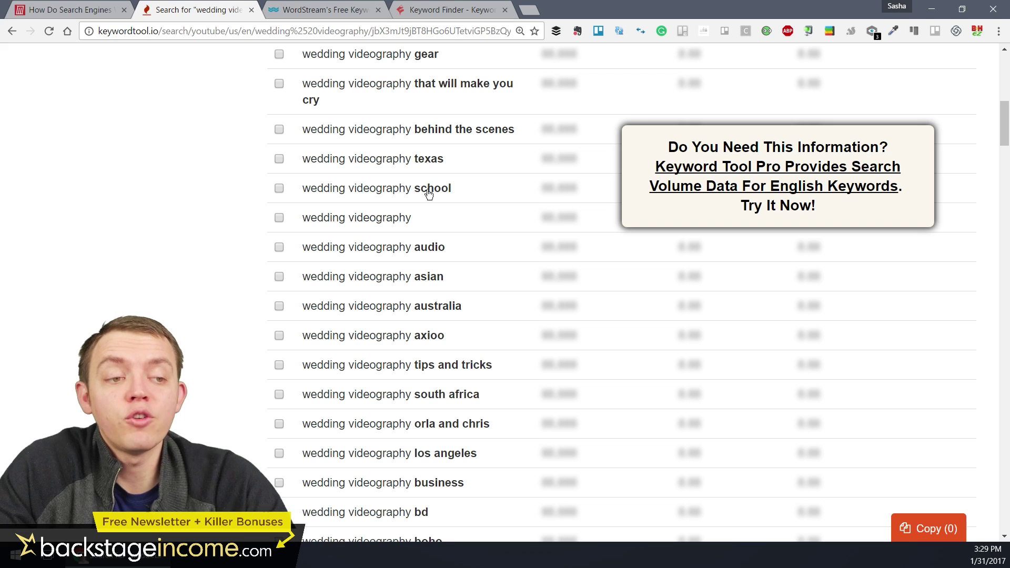
scroll(441, 256, "down", 2)
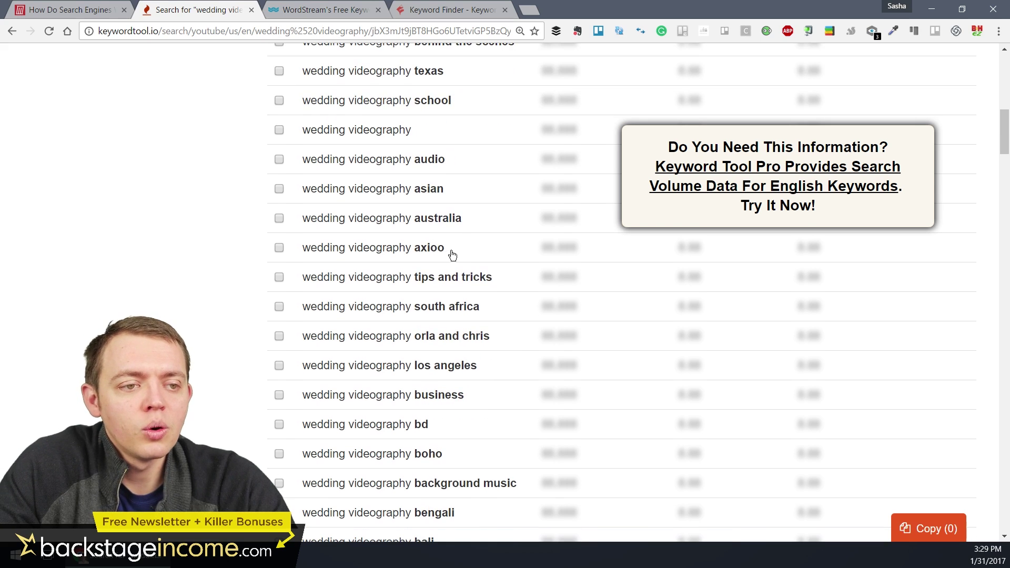
scroll(461, 253, "down", 4)
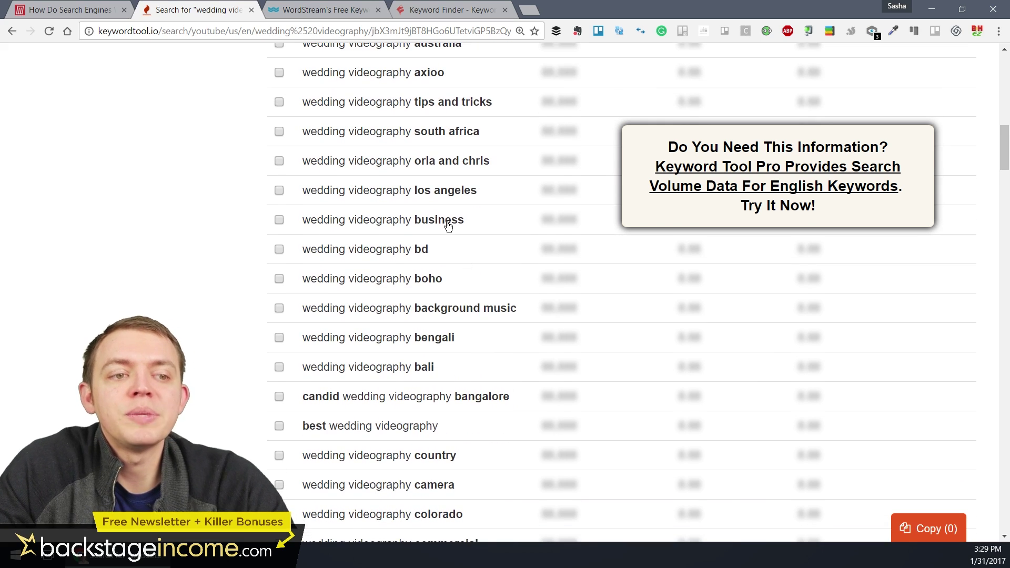
scroll(447, 225, "down", 4)
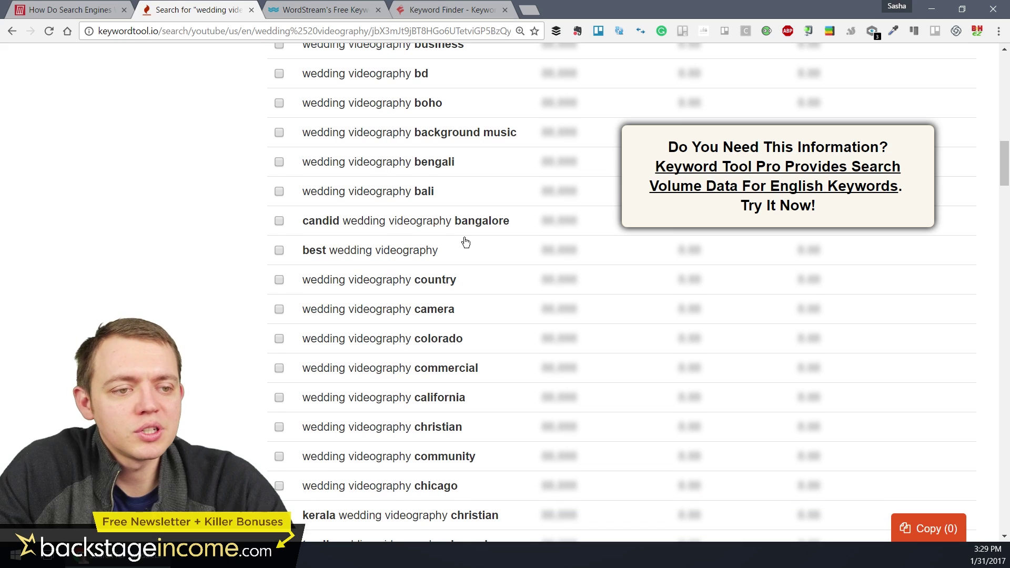
scroll(467, 240, "down", 6)
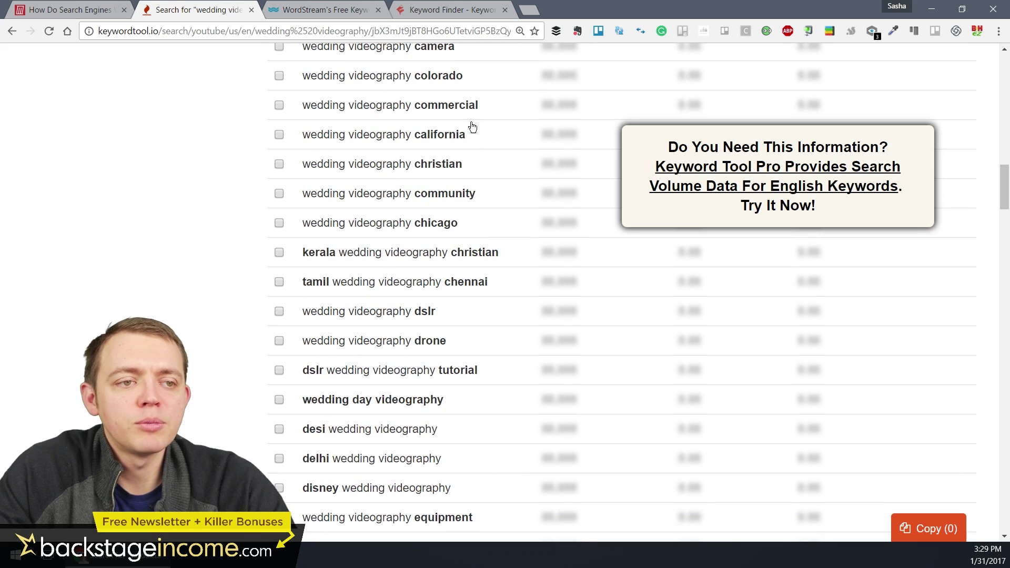
scroll(472, 170, "down", 2)
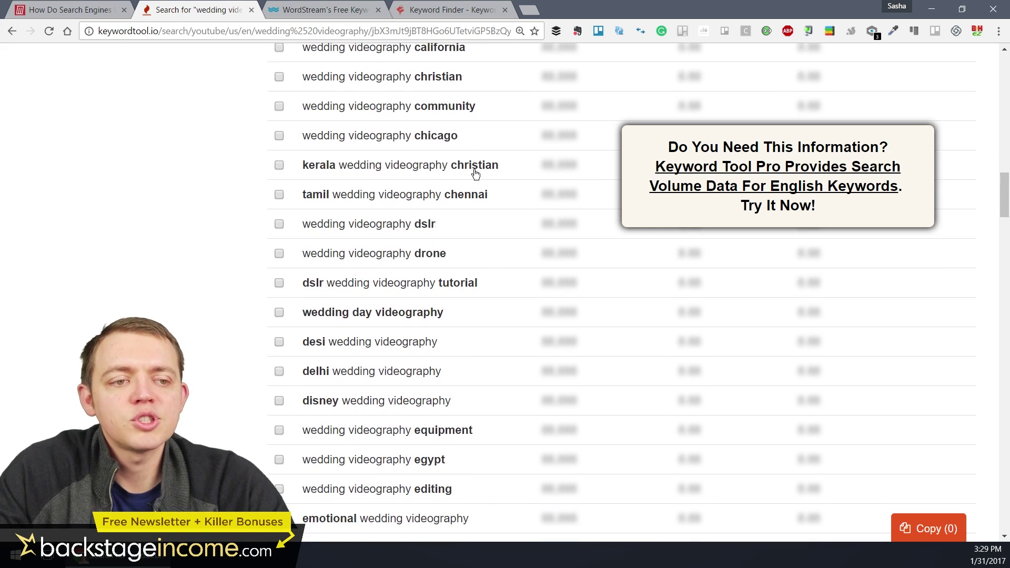
key("Home")
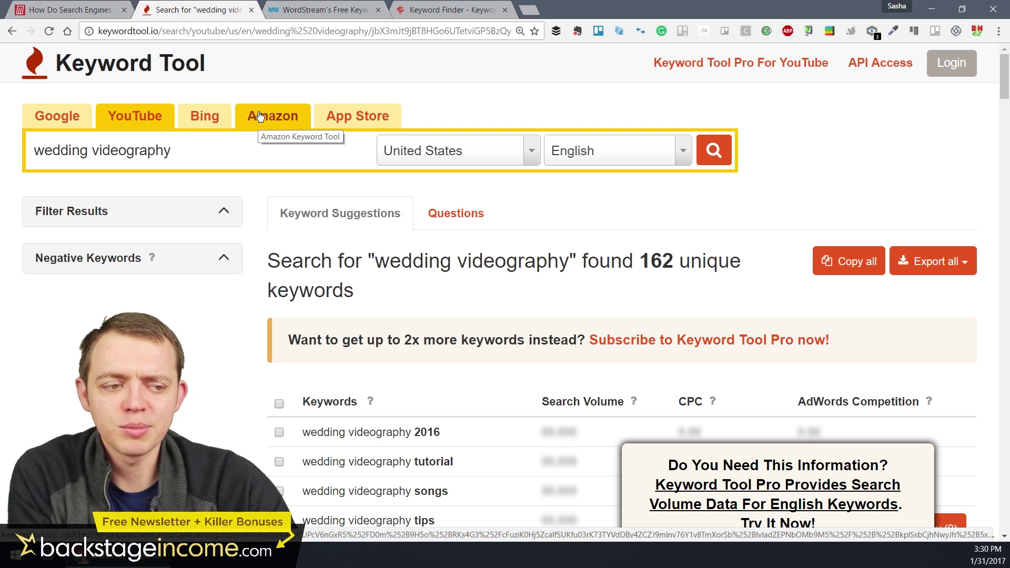
scroll(462, 165, "down", 3)
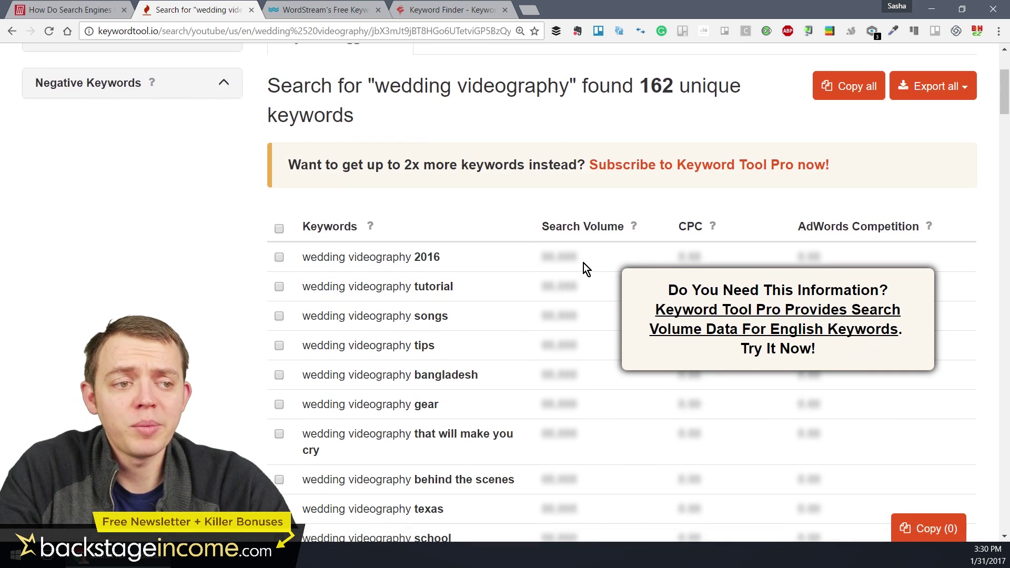
scroll(598, 227, "up", 3)
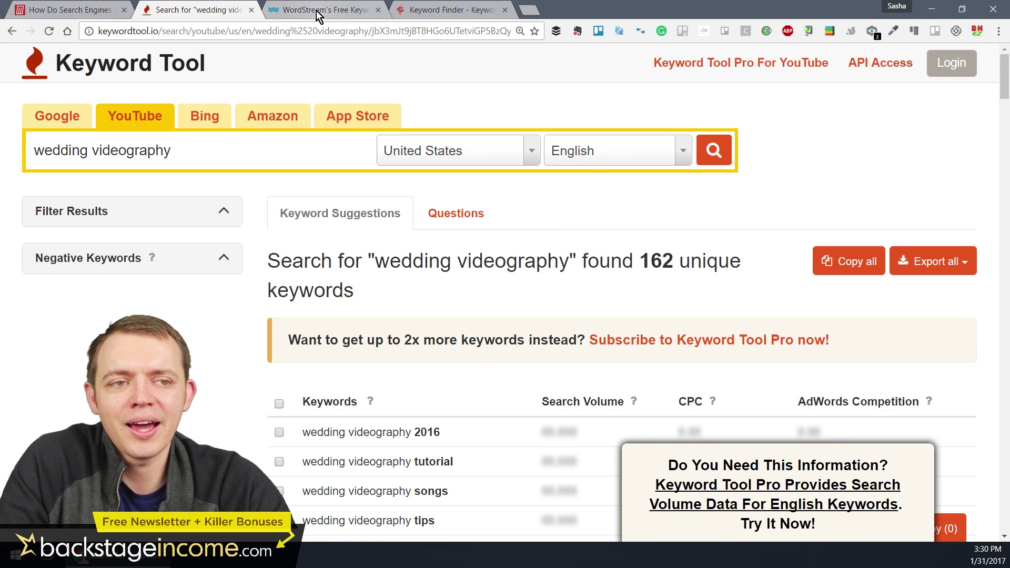
scroll(368, 179, "down", 5)
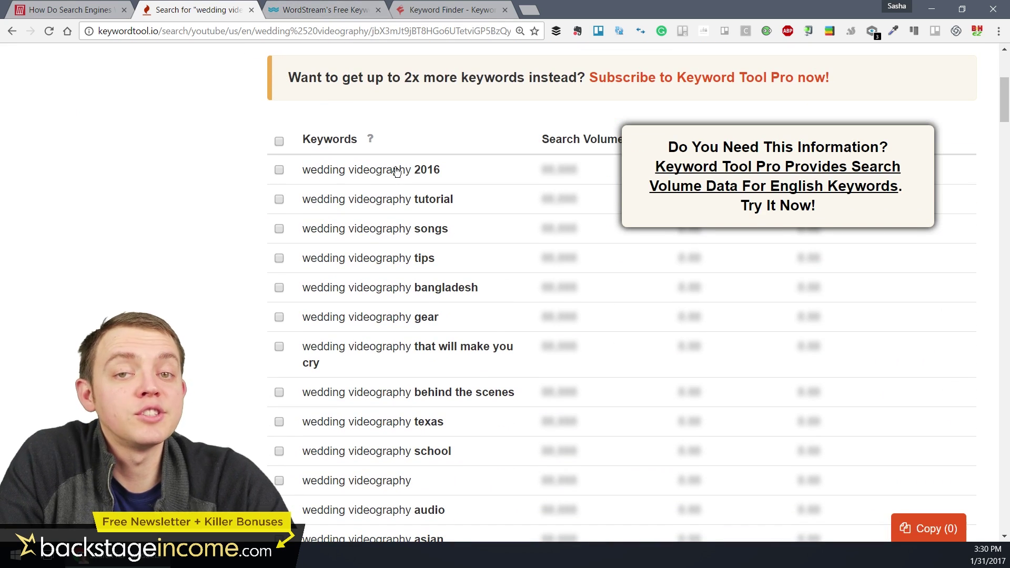
scroll(399, 169, "up", 5)
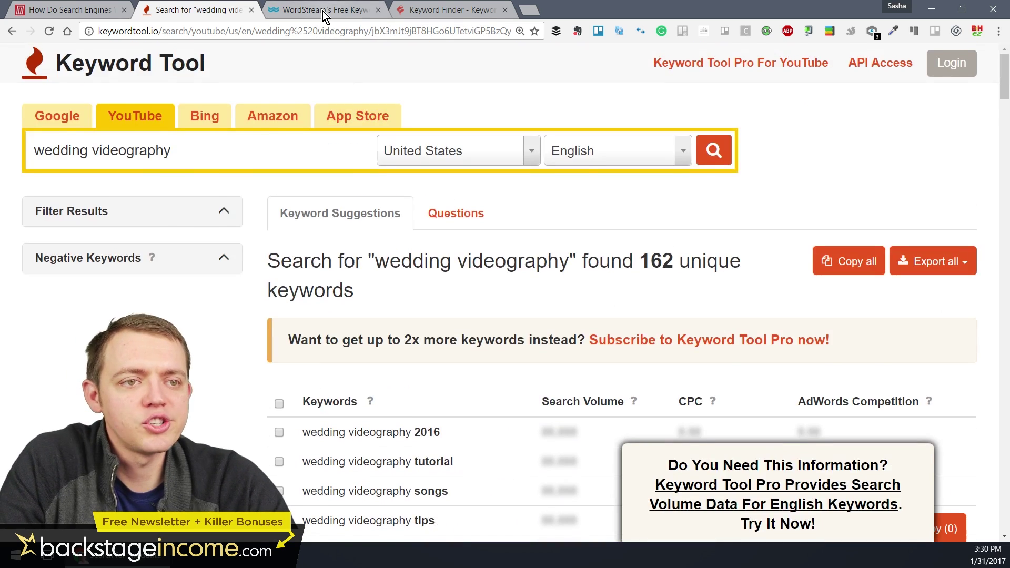
- In WordStream's Free Keyword Tool, search keyword ideas for 'wedding videographers'
left_click(323, 10)
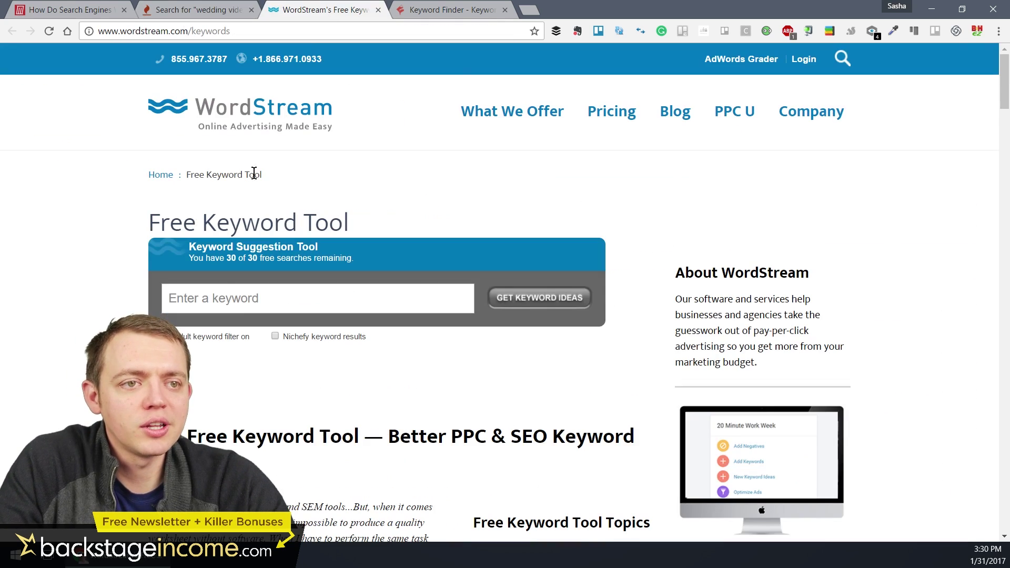
left_click(256, 304)
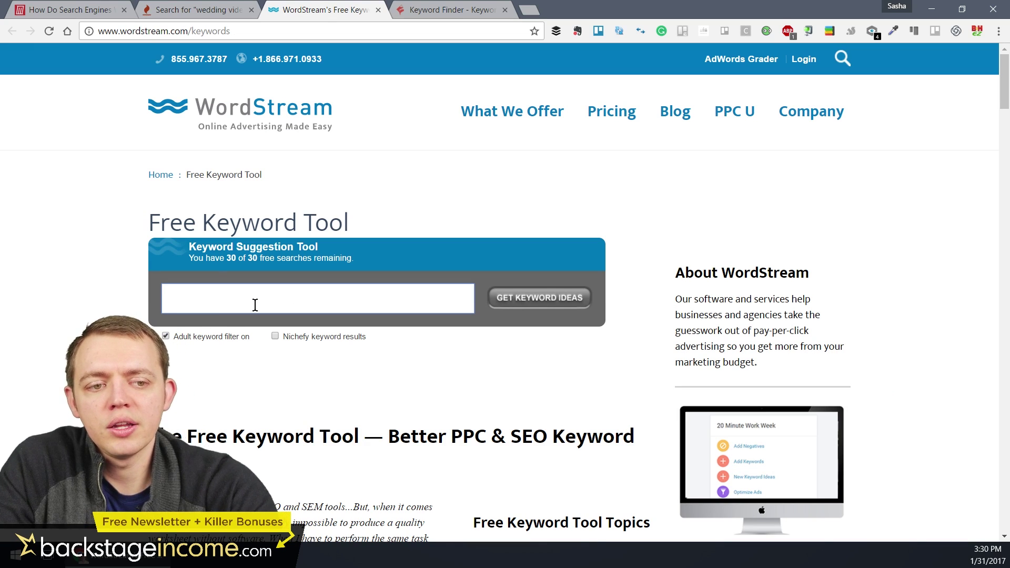
type("wedding v")
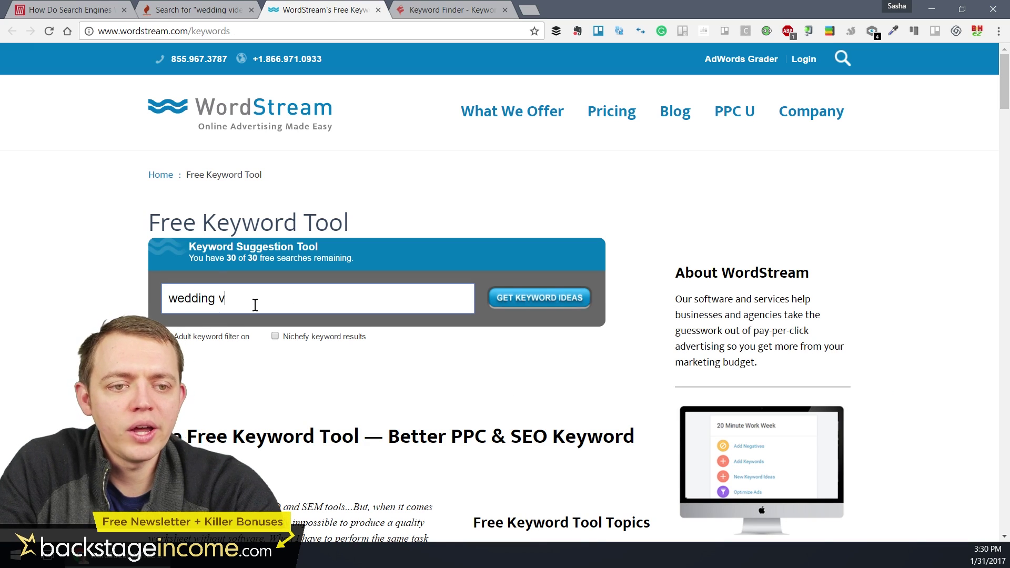
type("ideographers")
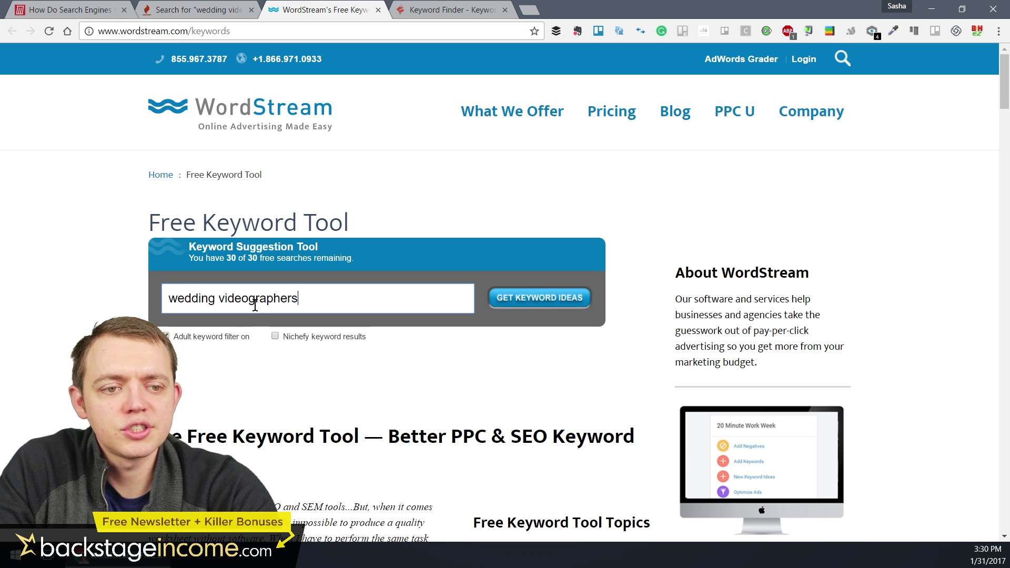
key("Return")
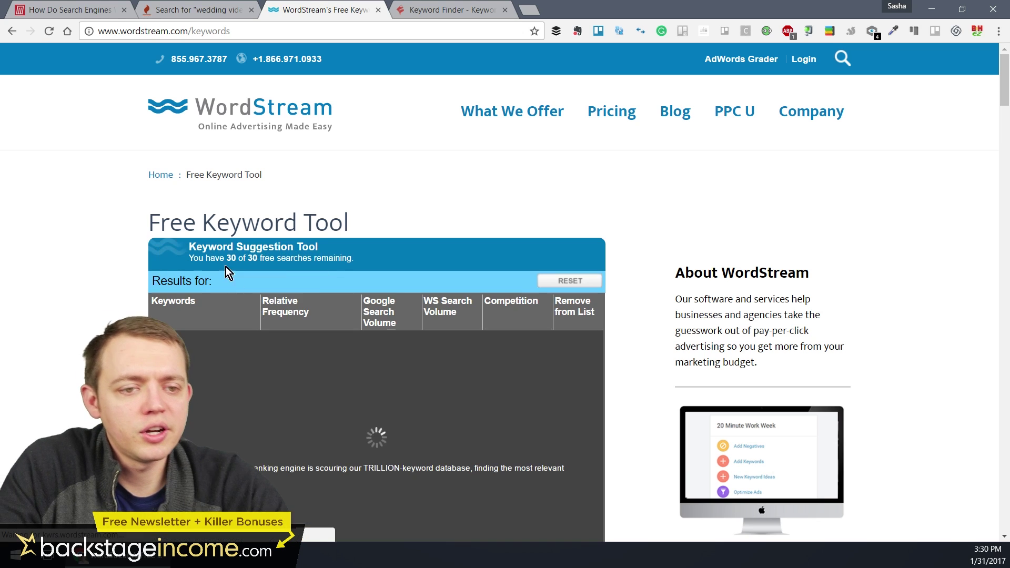
scroll(100, 297, "down", 2)
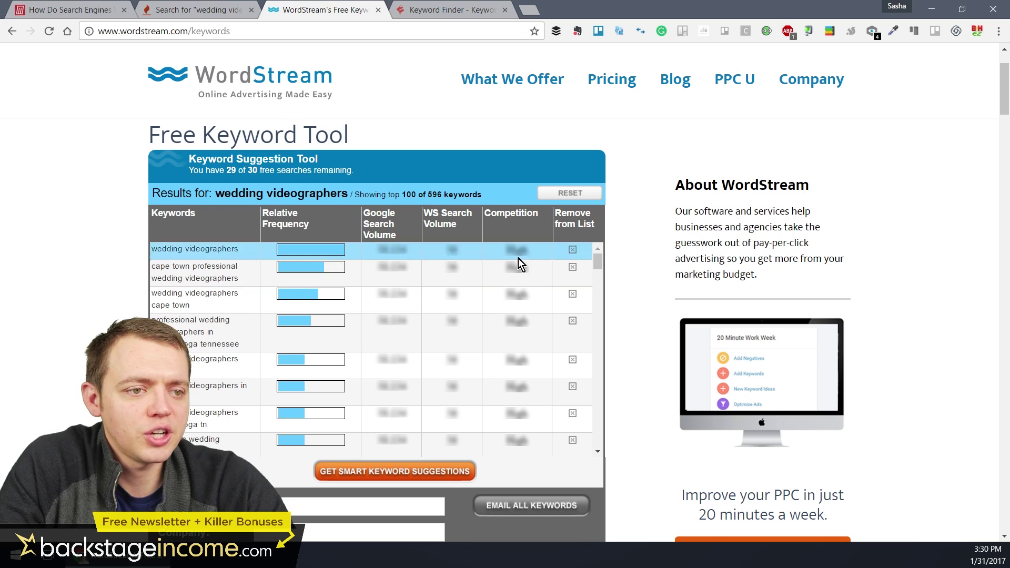
- Scroll the top 100 of 596 results, e.g. cape town professional wedding videographers
scroll(457, 336, "down", 2)
scroll(432, 323, "up", 2)
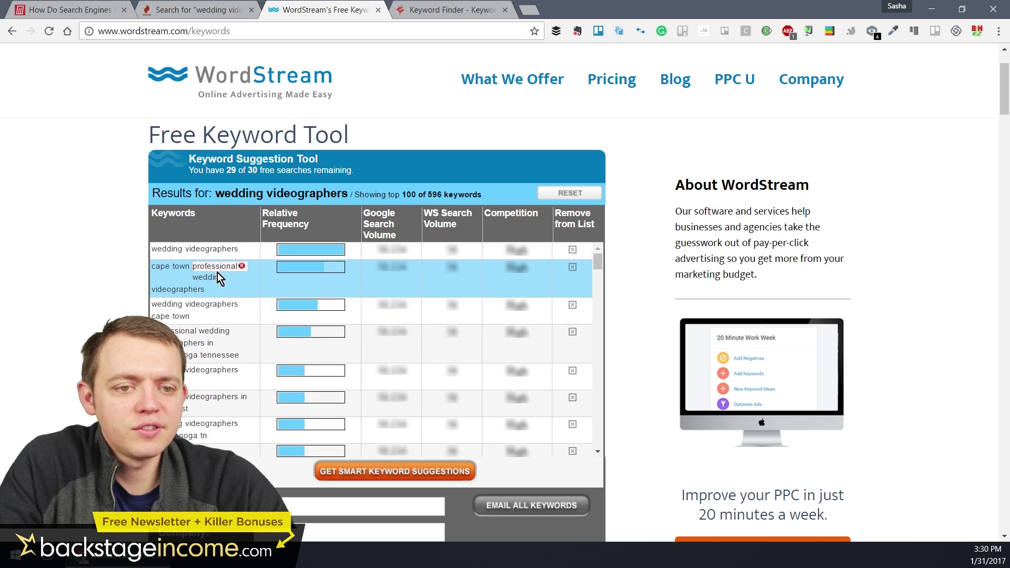
mouse_move(390, 238)
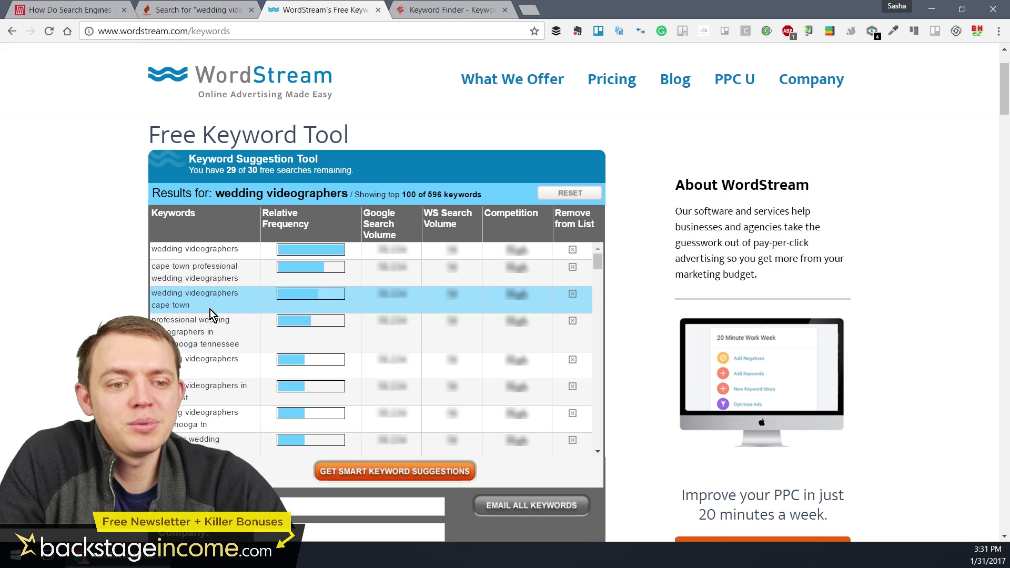
scroll(220, 395, "down", 5)
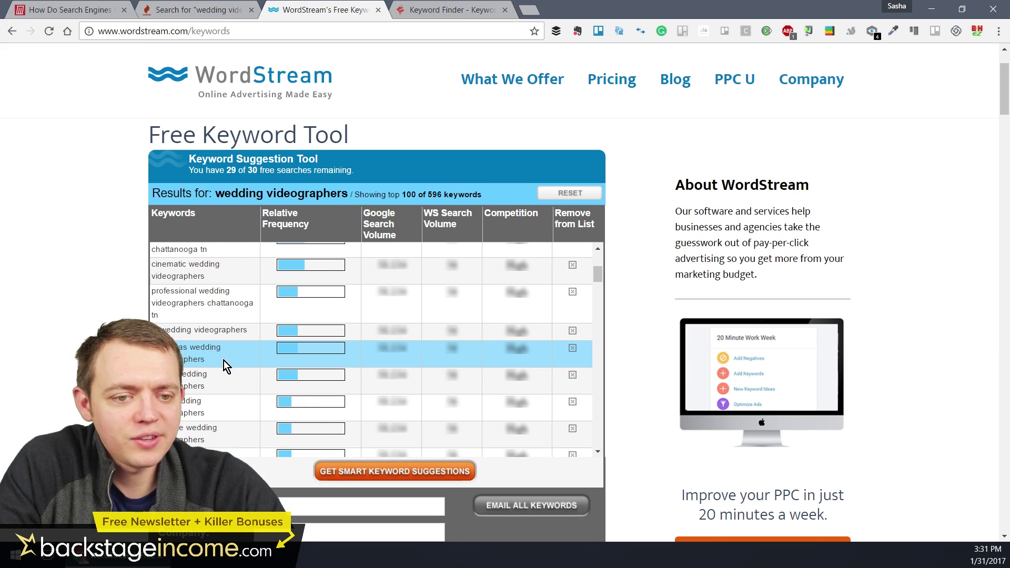
scroll(226, 377, "down", 1)
scroll(225, 376, "down", 3)
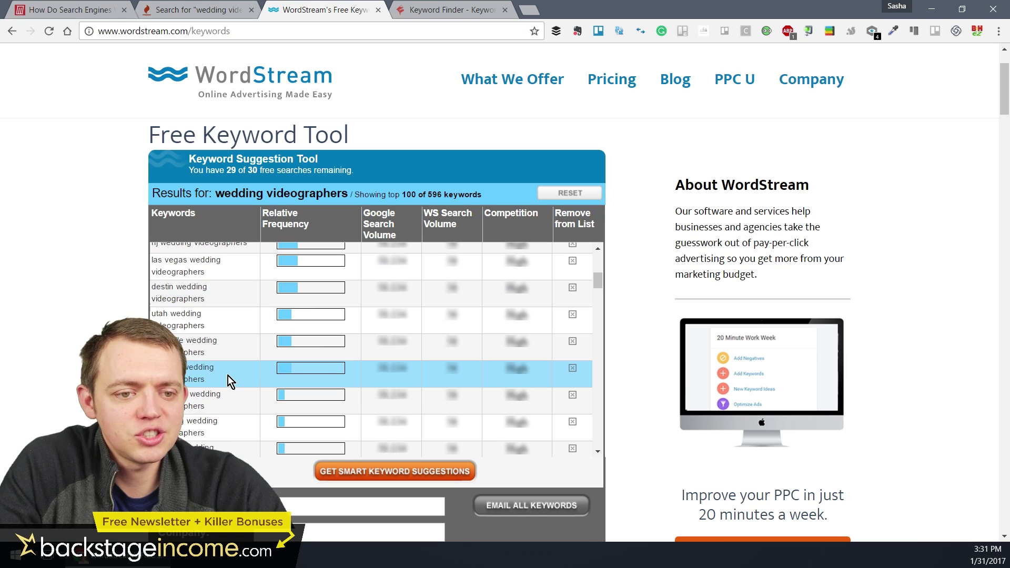
scroll(228, 375, "down", 3)
scroll(230, 375, "down", 3)
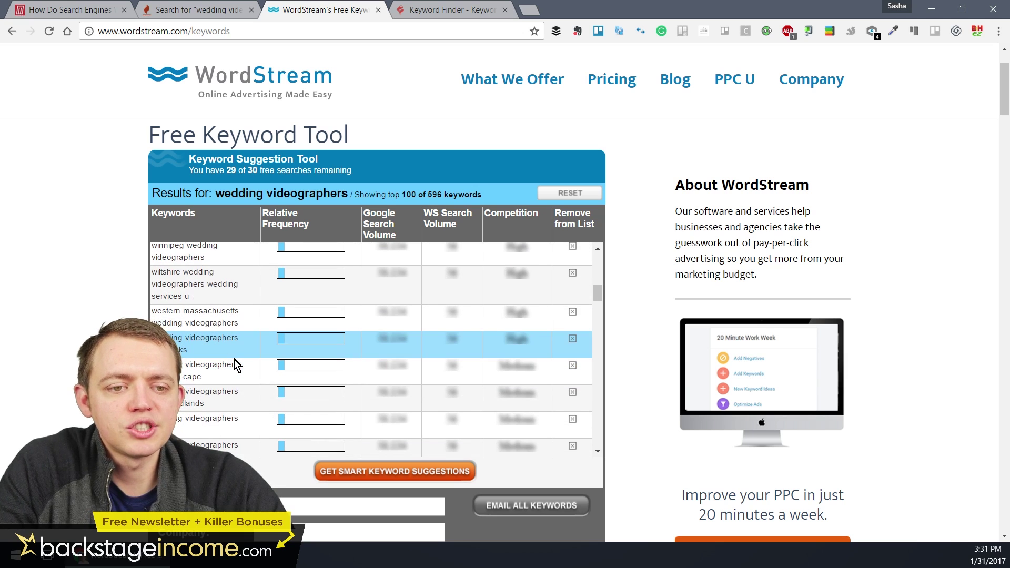
scroll(227, 356, "up", 10)
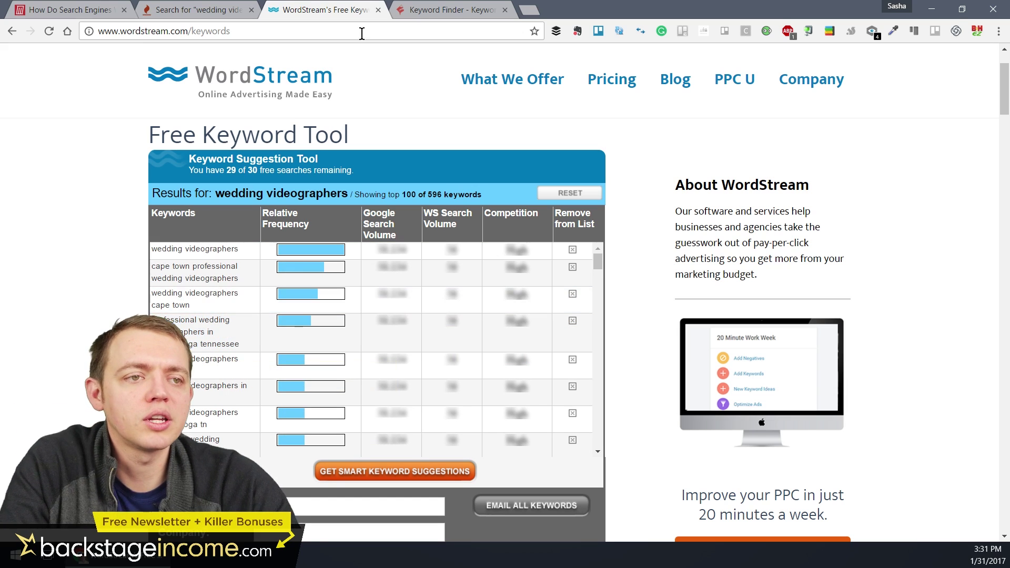
- In KWFinder's Suggestions box, enter 'wedding videographers', correcting the typo, and analyse it
left_click(435, 13)
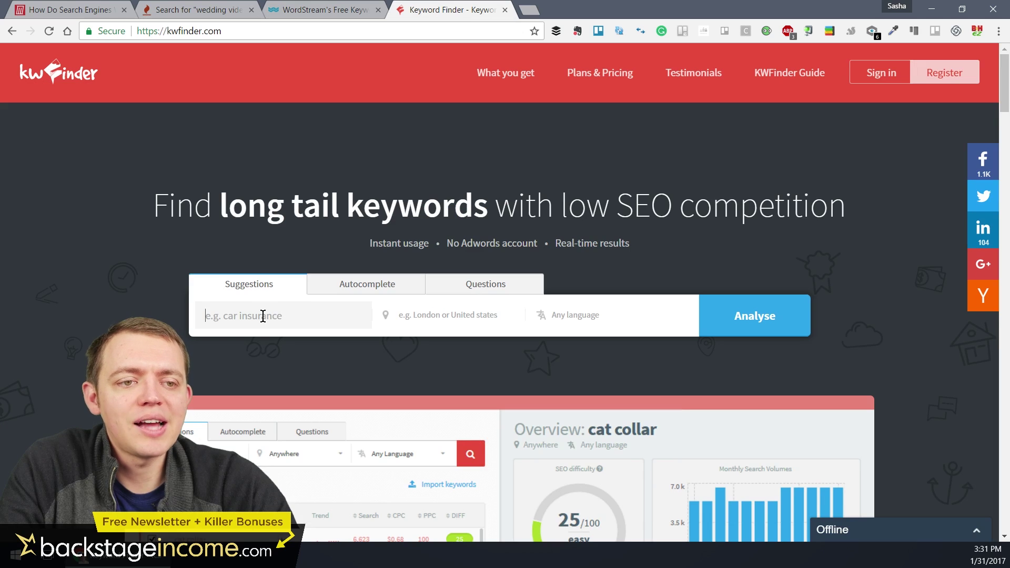
scroll(228, 199, "down", 2)
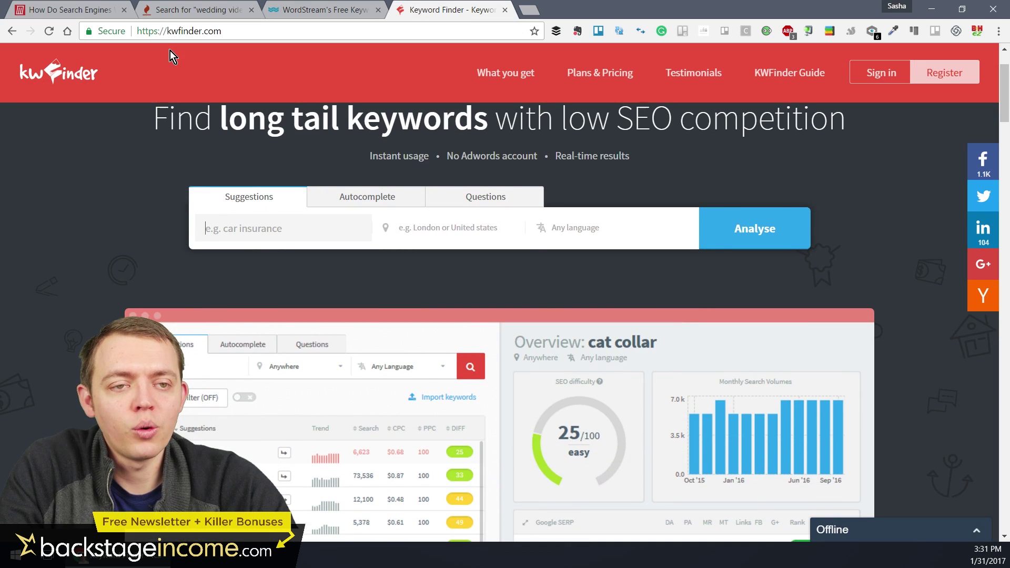
left_click(247, 228)
scroll(253, 232, "up", 2)
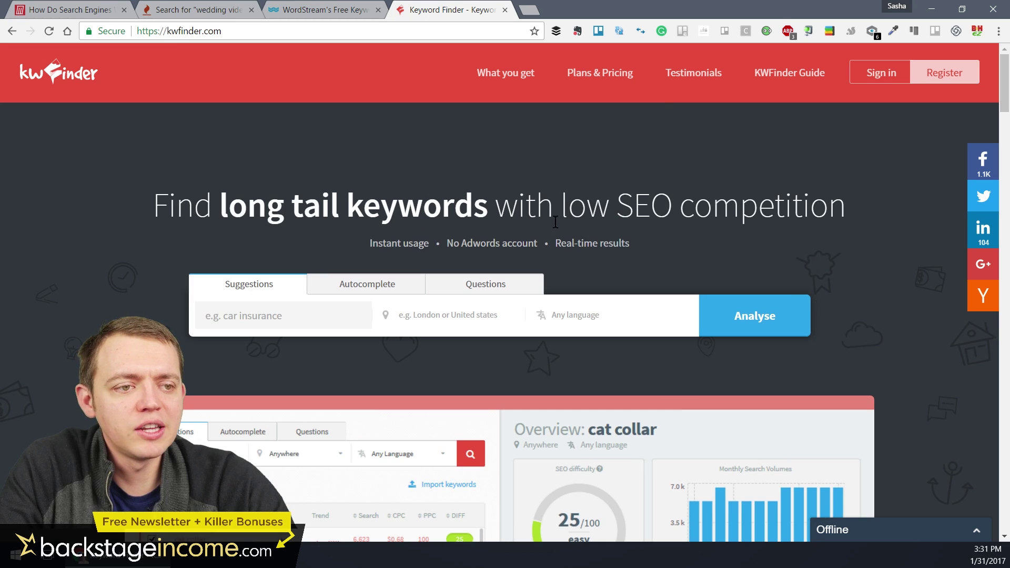
left_click(241, 316)
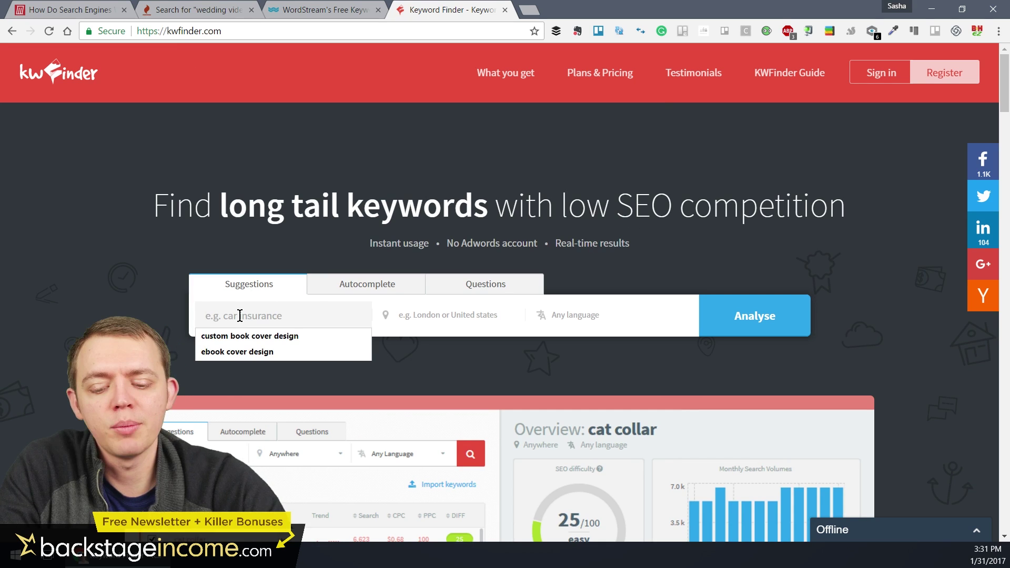
type("wedding")
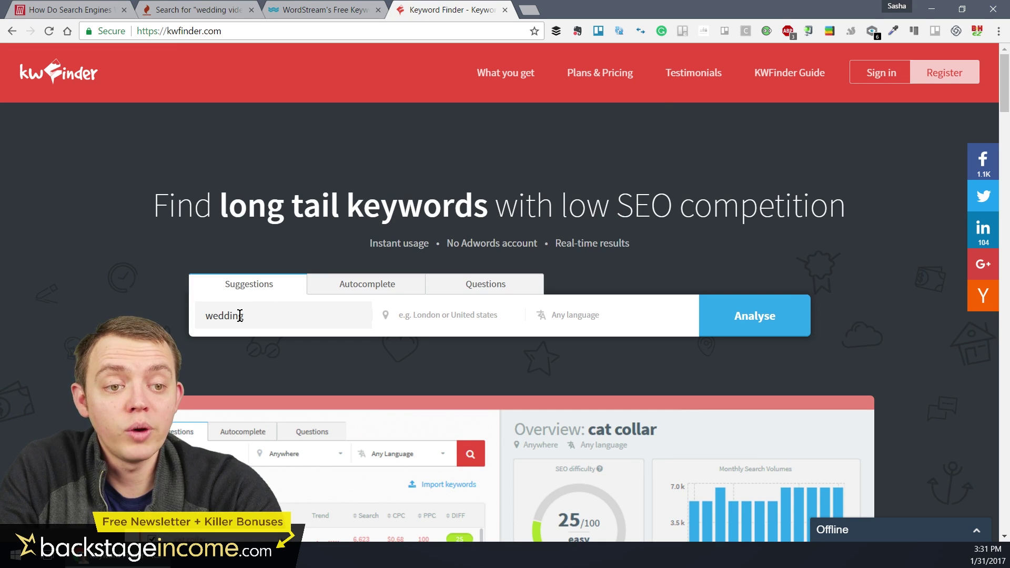
type(" videograph")
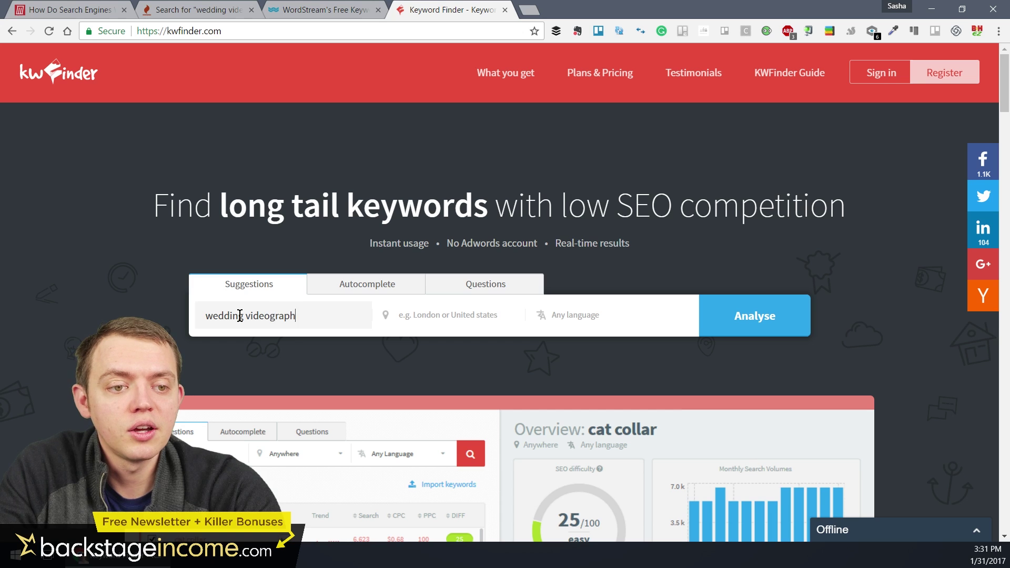
type("ers")
key("Return")
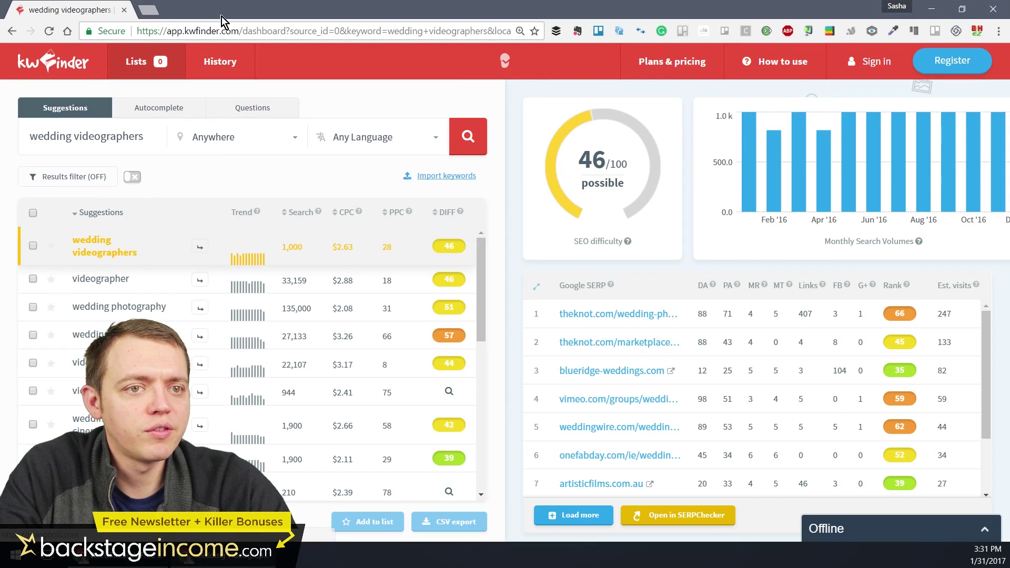
- Detach the KWFinder 'wedding videographers' results into their own window and scroll through the suggestions
left_click_drag(476, 18, 685, 22)
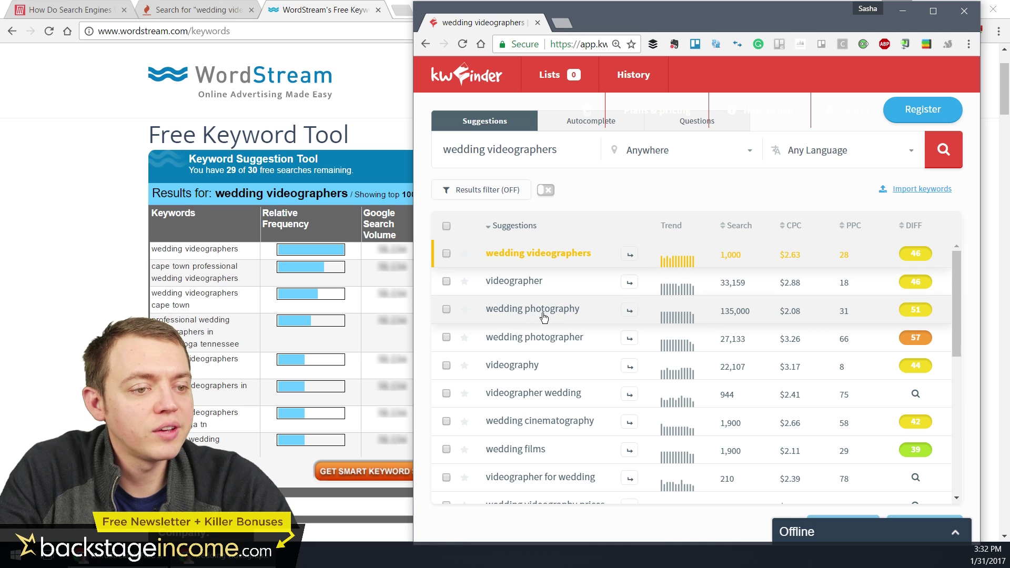
scroll(543, 318, "down", 2)
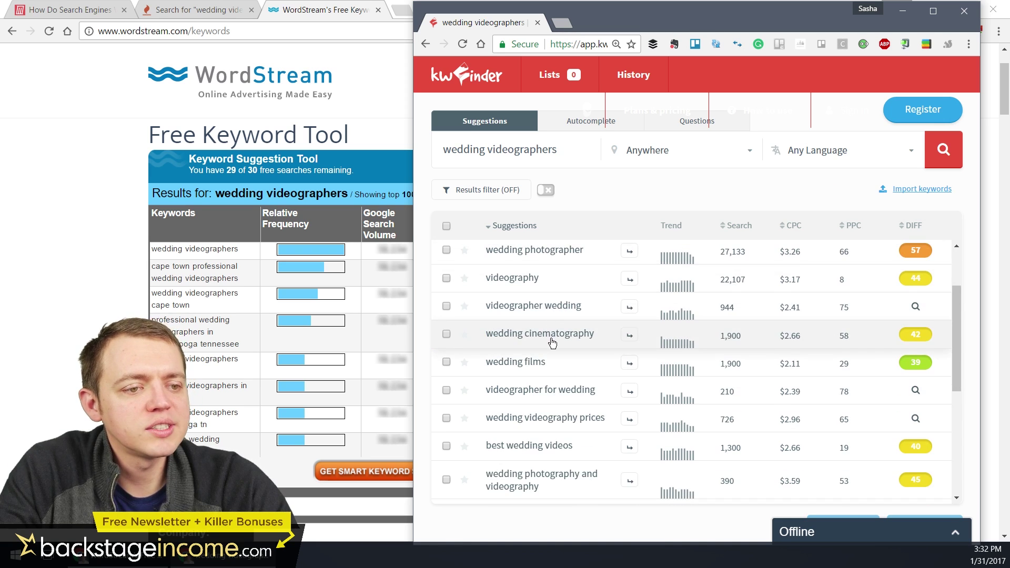
scroll(552, 343, "down", 3)
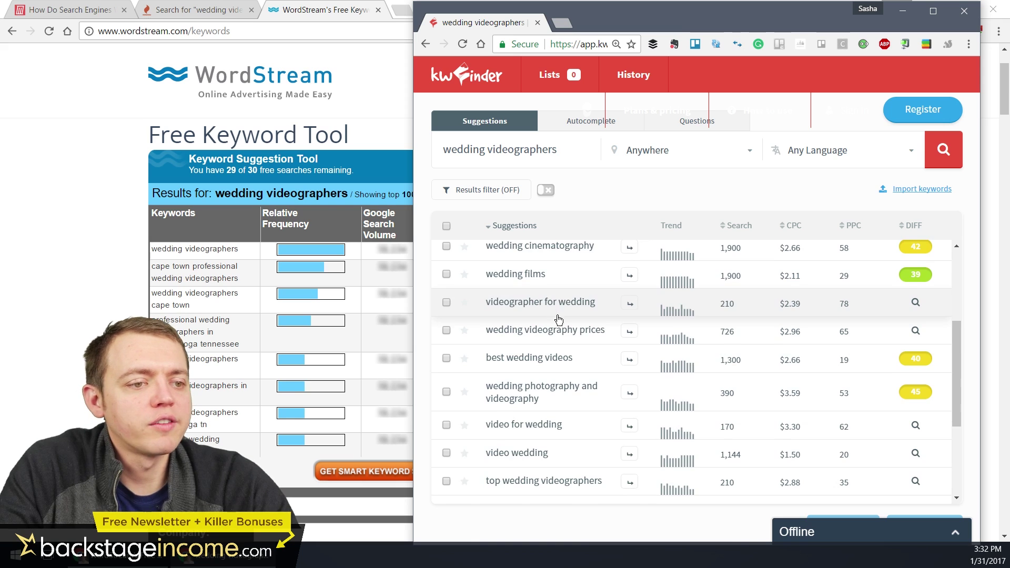
scroll(558, 320, "down", 3)
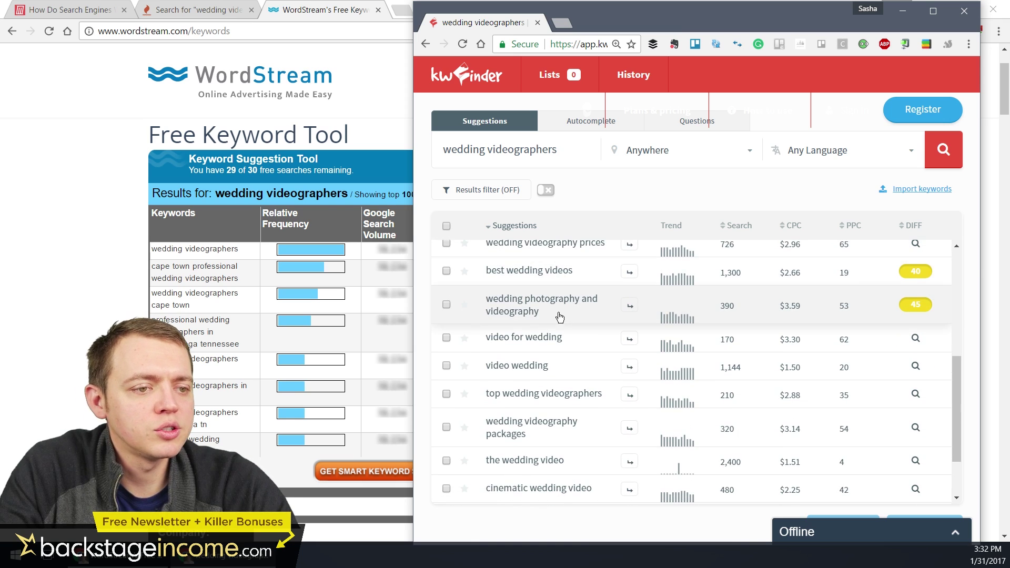
scroll(573, 318, "down", 3)
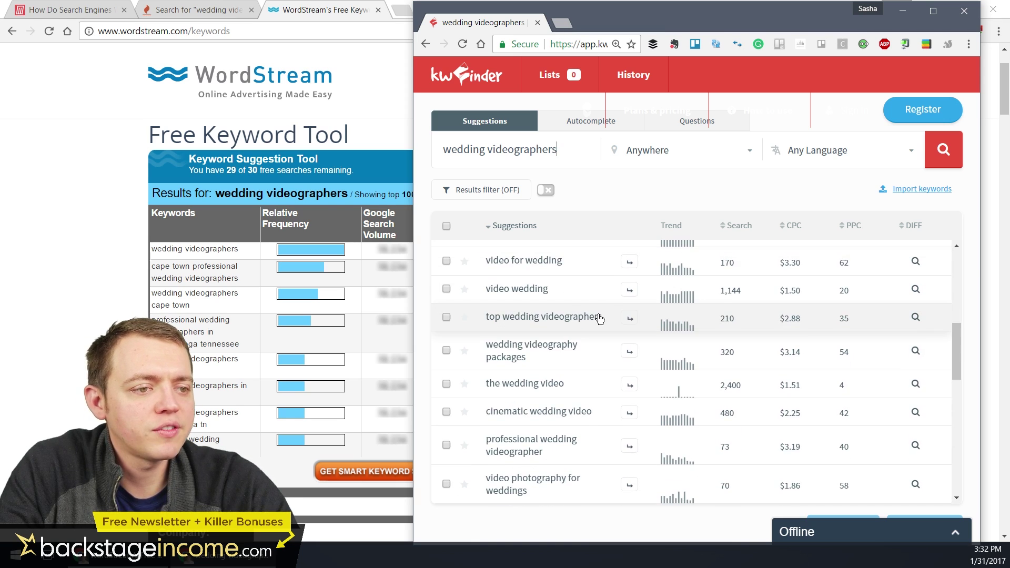
scroll(618, 329, "down", 3)
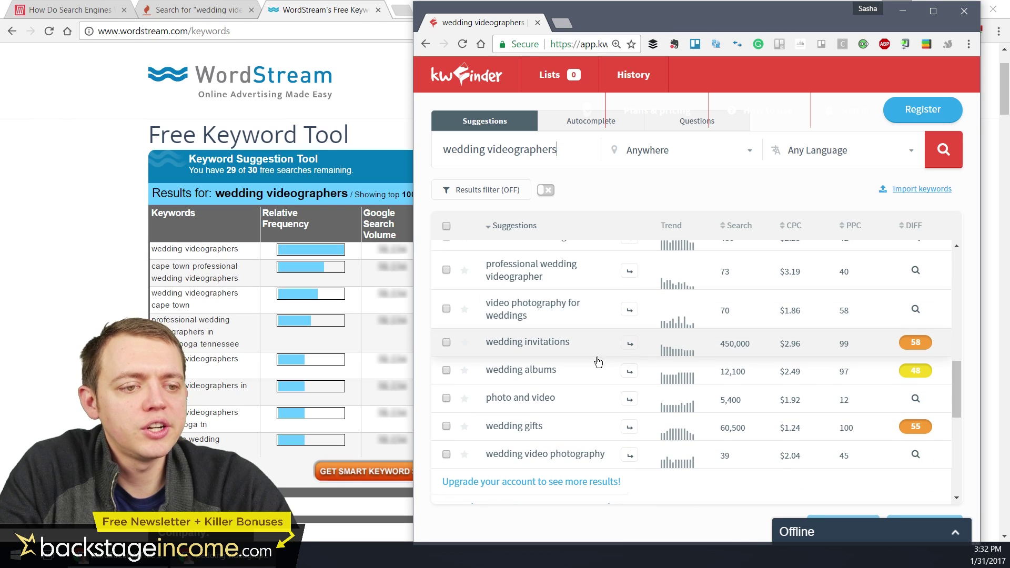
scroll(597, 355, "up", 2)
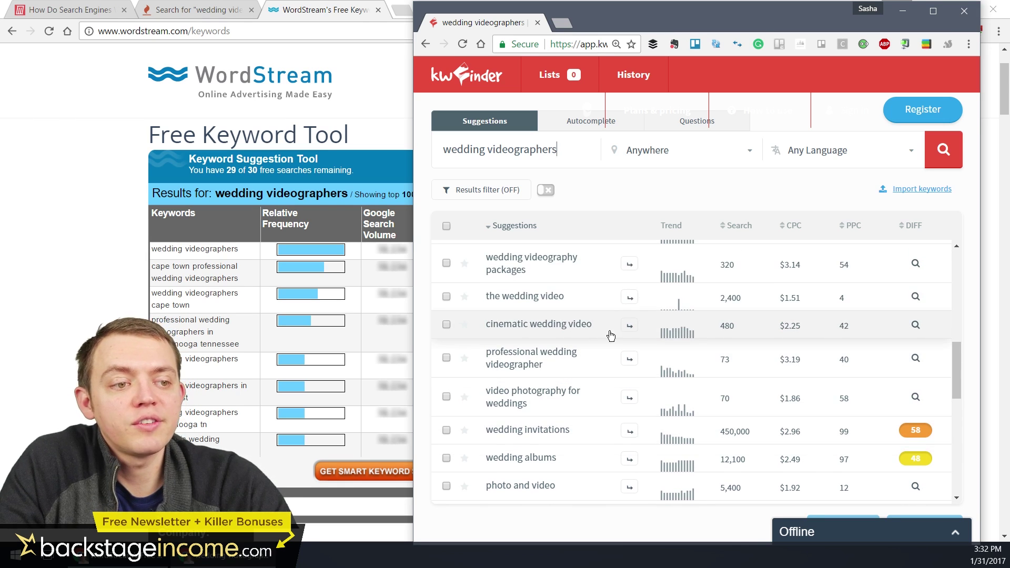
scroll(629, 336, "up", 6)
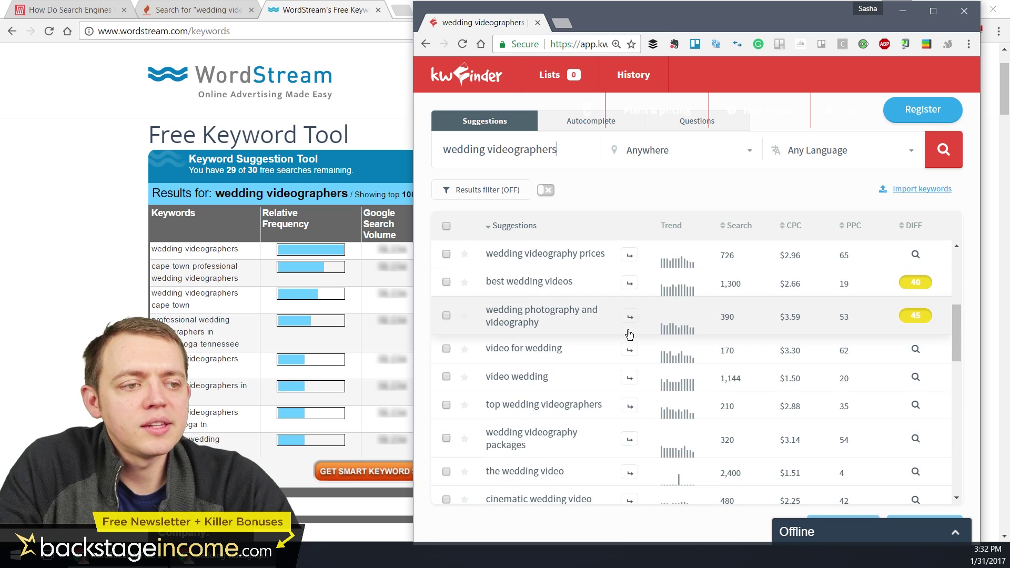
scroll(618, 327, "up", 2)
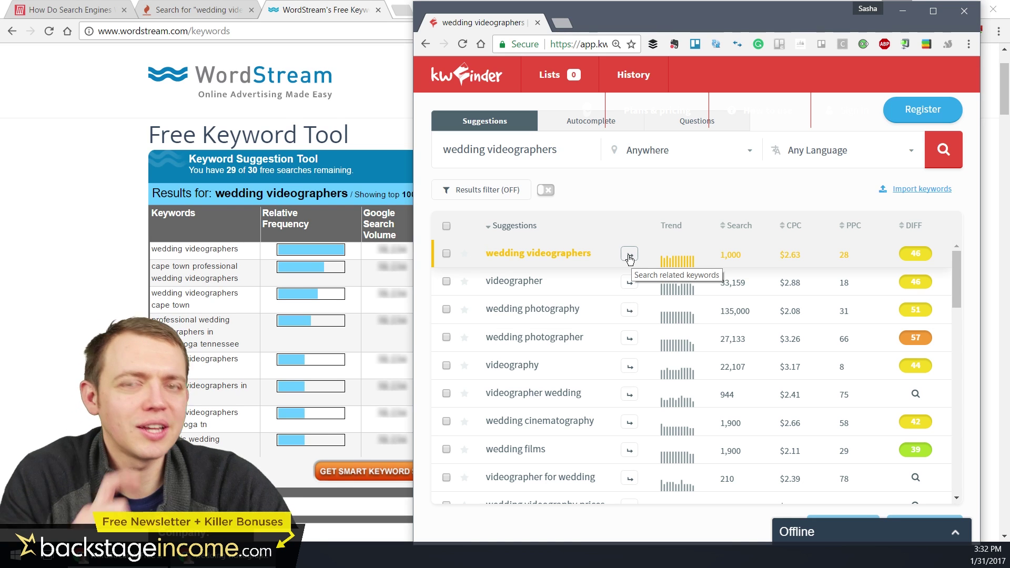
- Zoom and widen the KWFinder window, then load related keywords for 'wedding films'
key("ctrl+plus")
key("ctrl+plus")
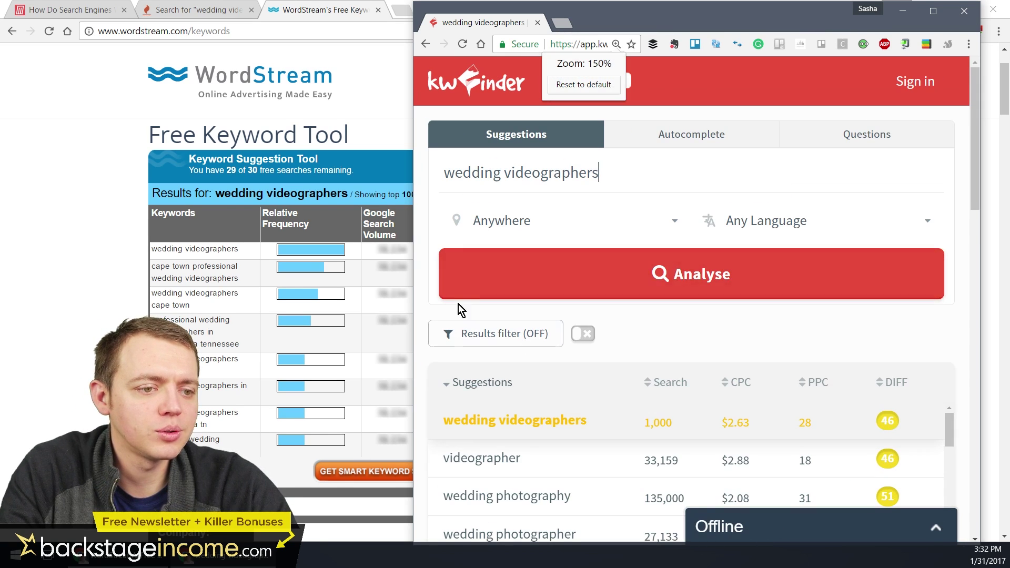
left_click_drag(413, 271, 130, 269)
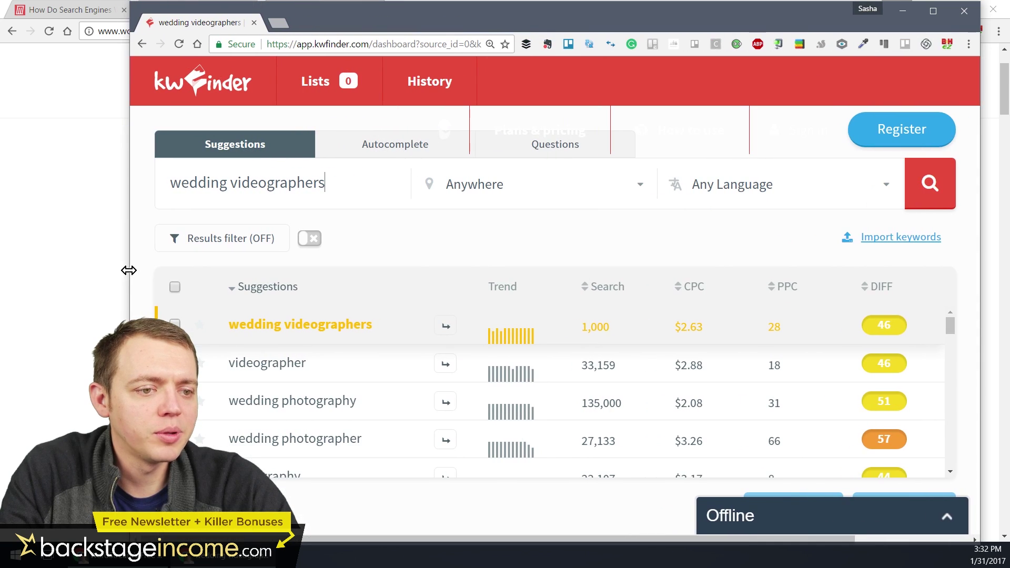
left_click(447, 332)
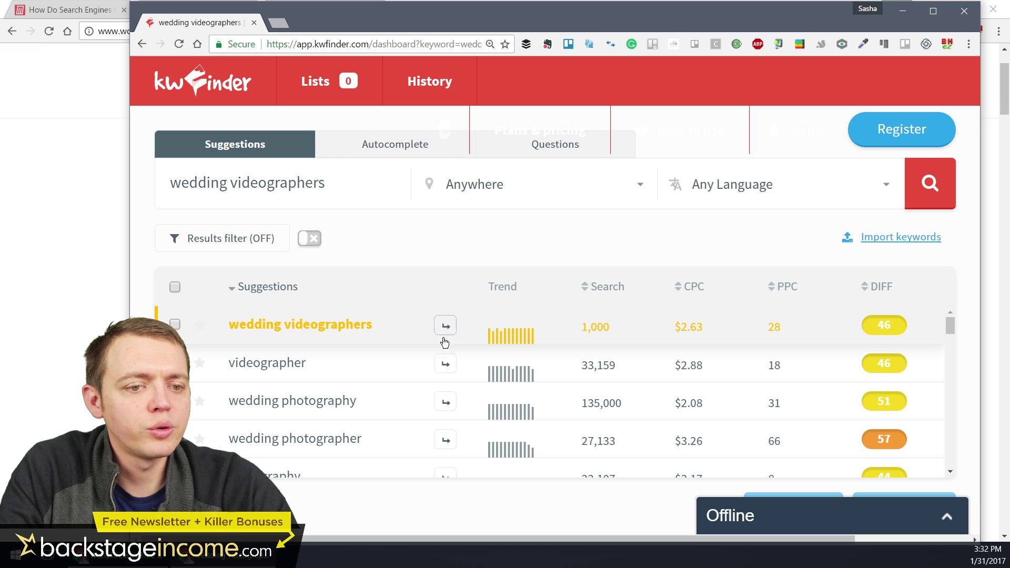
scroll(444, 342, "down", 3)
left_click(446, 419)
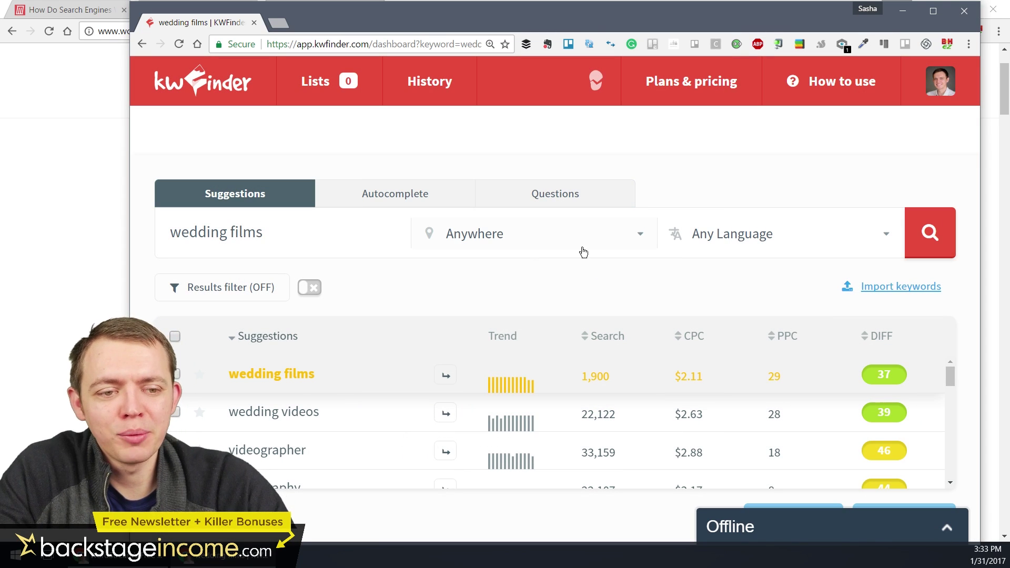
- Review the 'wedding films' results (1,900 searches, $2.11 CPC, difficulty 37) and minimize KWFinder
scroll(627, 394, "down", 4)
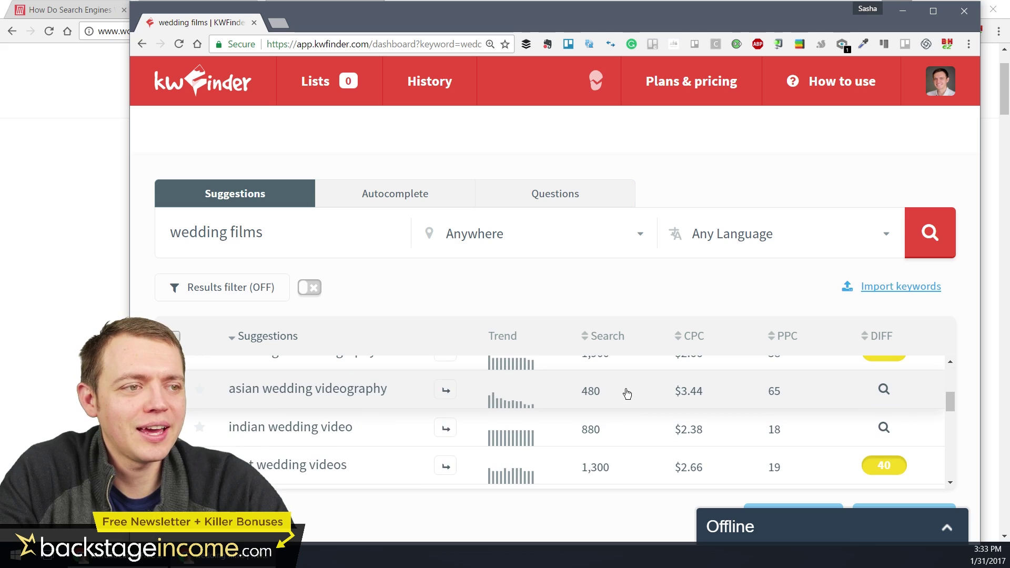
scroll(406, 399, "down", 2)
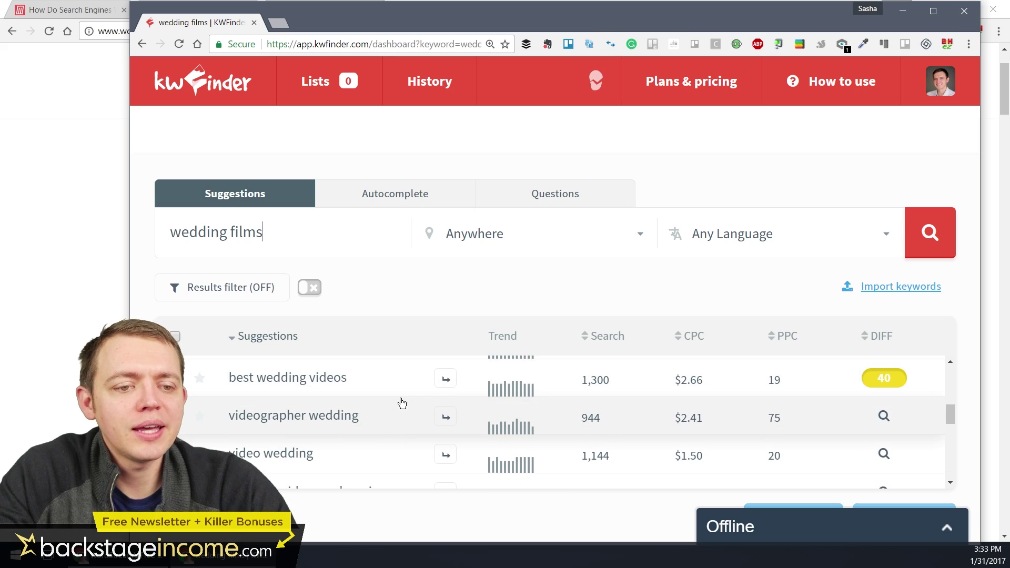
scroll(387, 405, "down", 2)
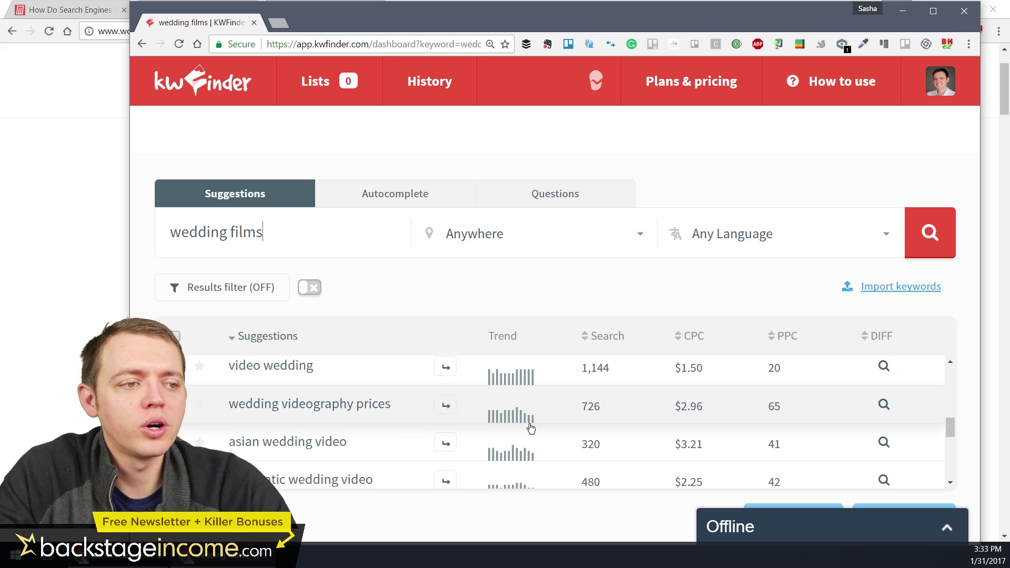
scroll(529, 429, "down", 2)
scroll(525, 435, "down", 3)
scroll(518, 432, "down", 2)
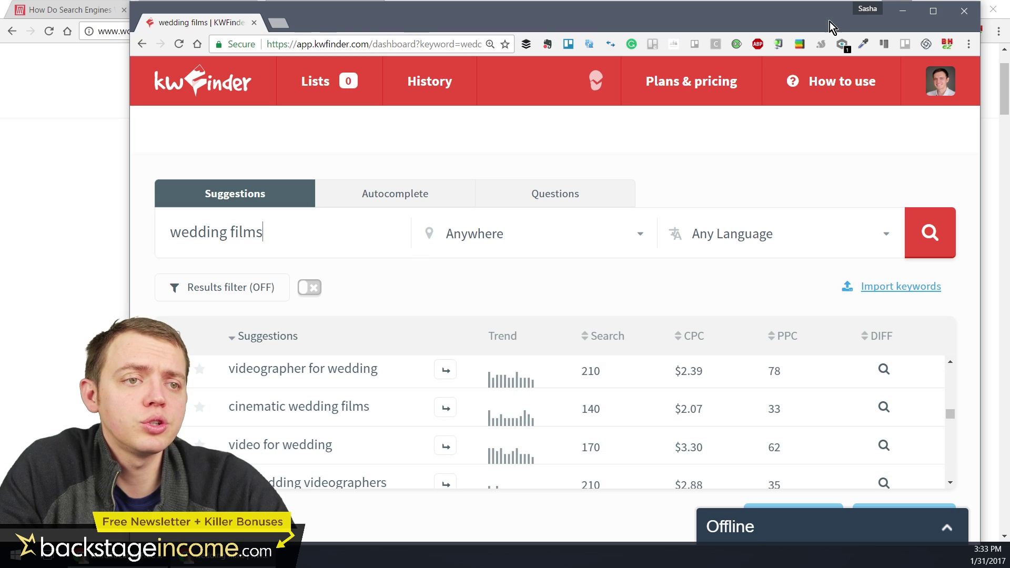
left_click(907, 10)
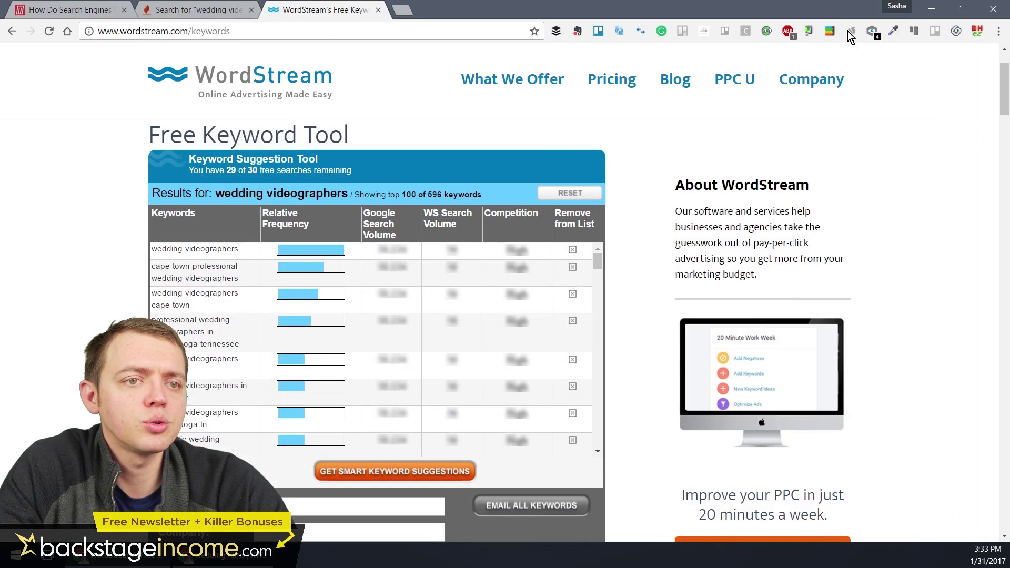
- In KeywordTool.io's 'wedding videography' YouTube list, tick 'wedding videography audio' so Copy shows (1)
left_click(202, 8)
scroll(383, 264, "down", 2)
scroll(381, 275, "up", 2)
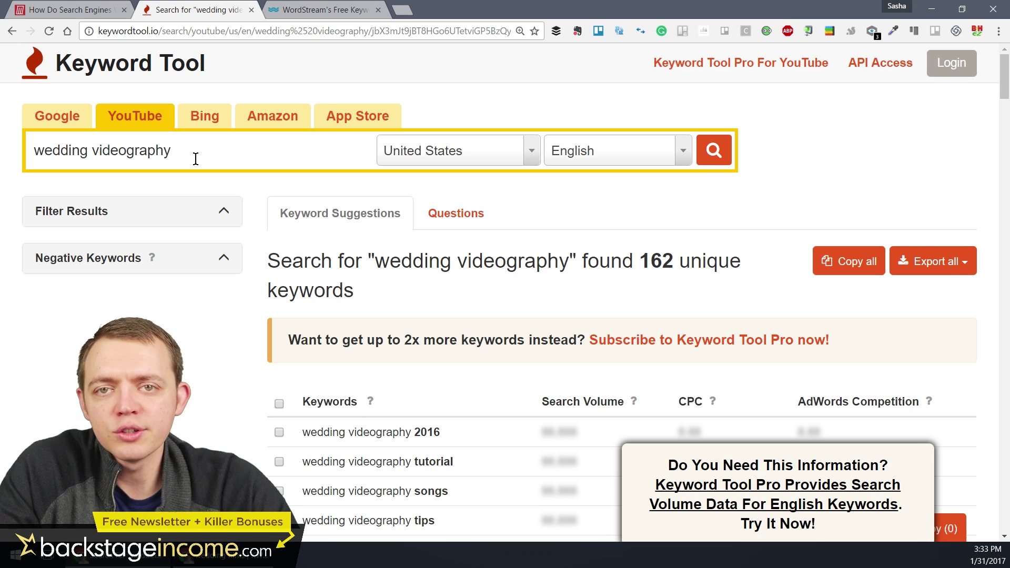
scroll(245, 249, "down", 5)
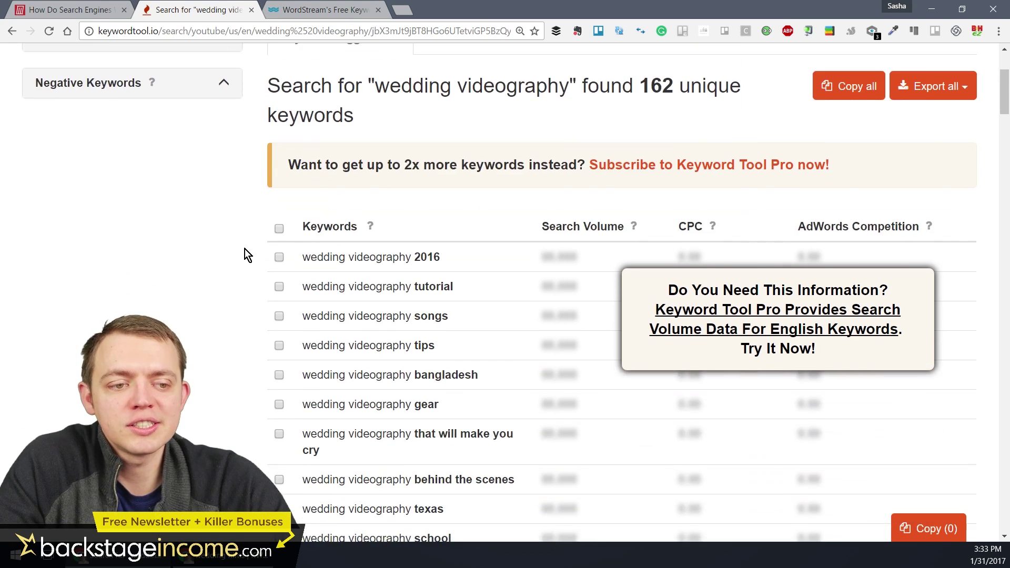
left_click_drag(302, 171, 508, 434)
scroll(508, 430, "down", 5)
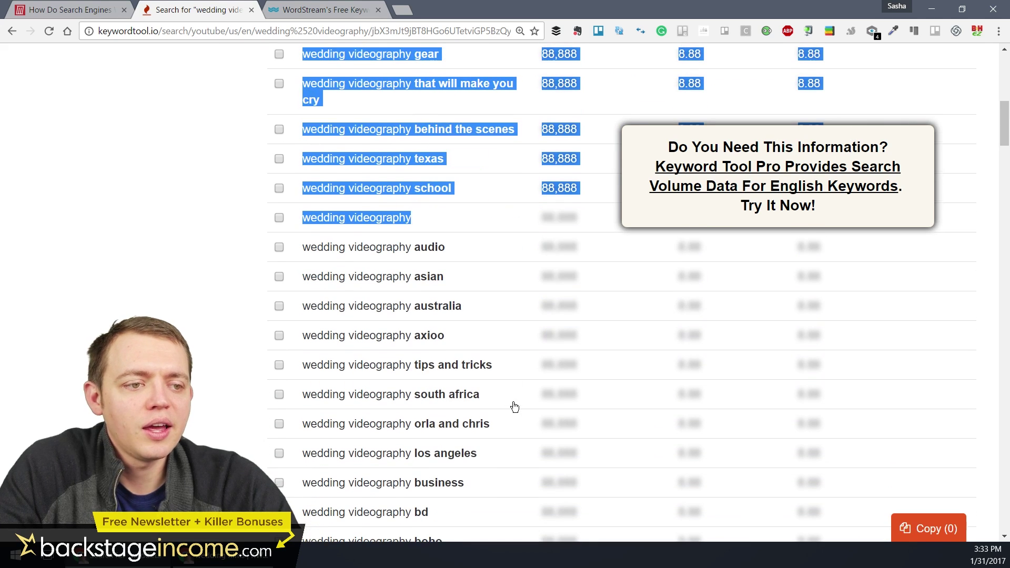
left_click(364, 245)
left_click_drag(297, 220, 514, 492)
scroll(514, 491, "down", 10)
left_click_drag(303, 131, 800, 396)
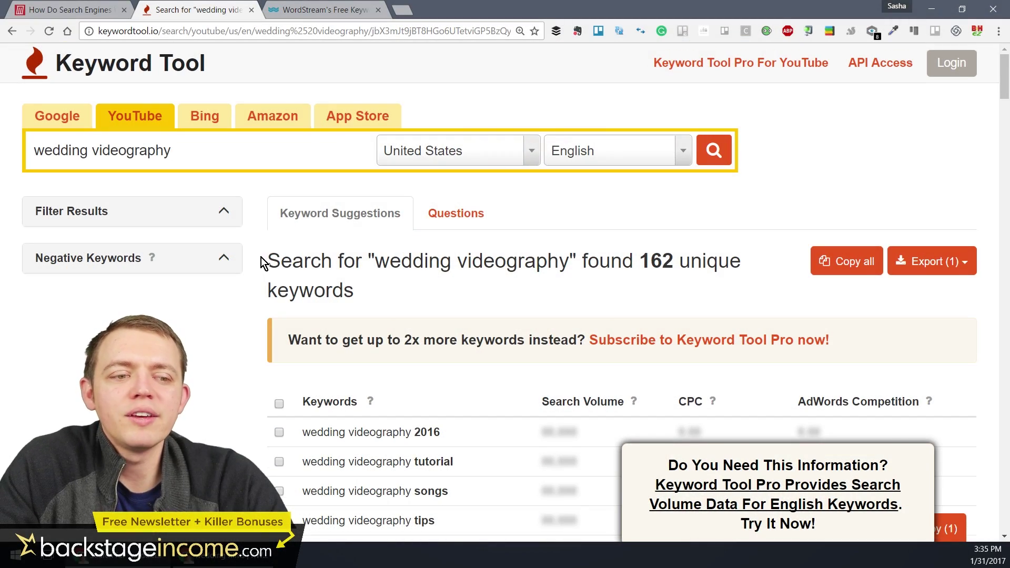
scroll(261, 257, "down", 3)
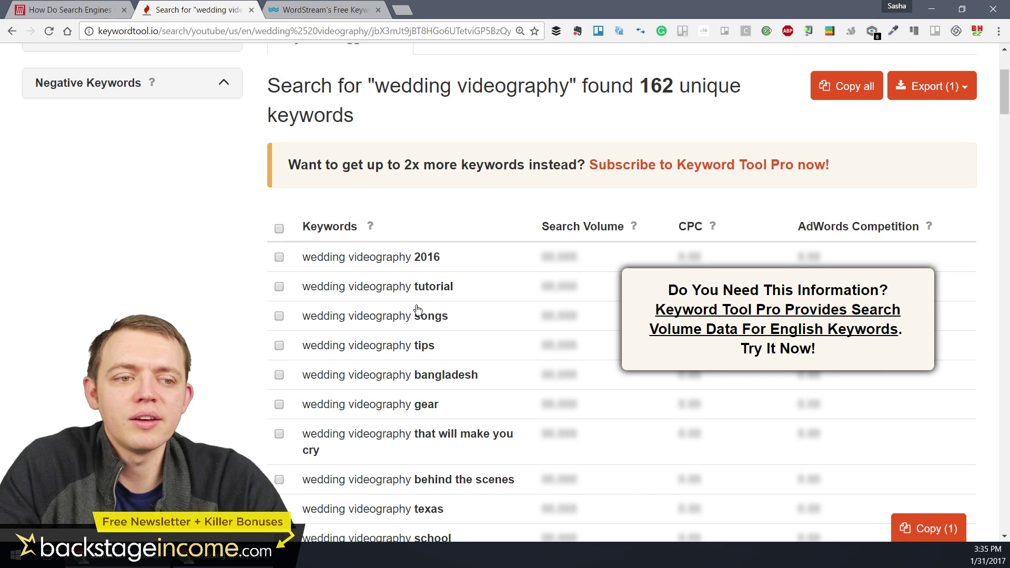
- Search 'wedding video tutorial' instead of 'wedding videography' and browse its 8 YouTube keywords
scroll(169, 260, "up", 3)
double_click(127, 149)
type("t")
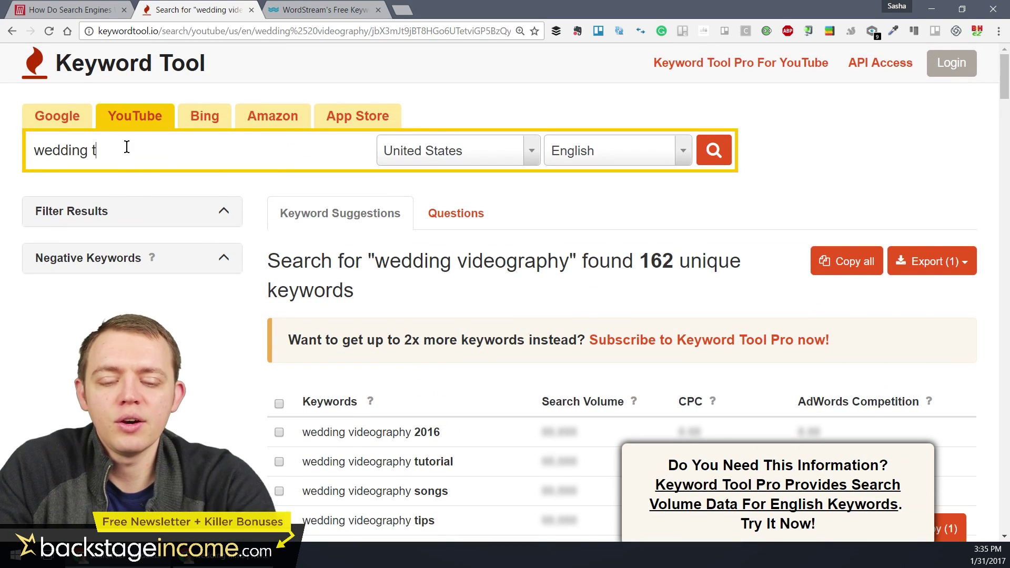
key("BackSpace")
type("video tutori")
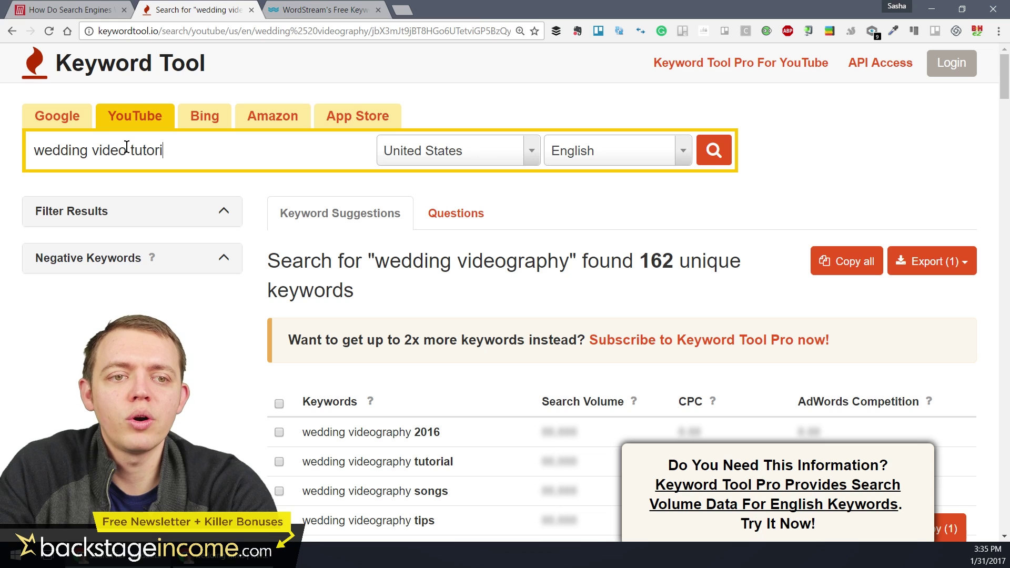
type("al")
key("Return")
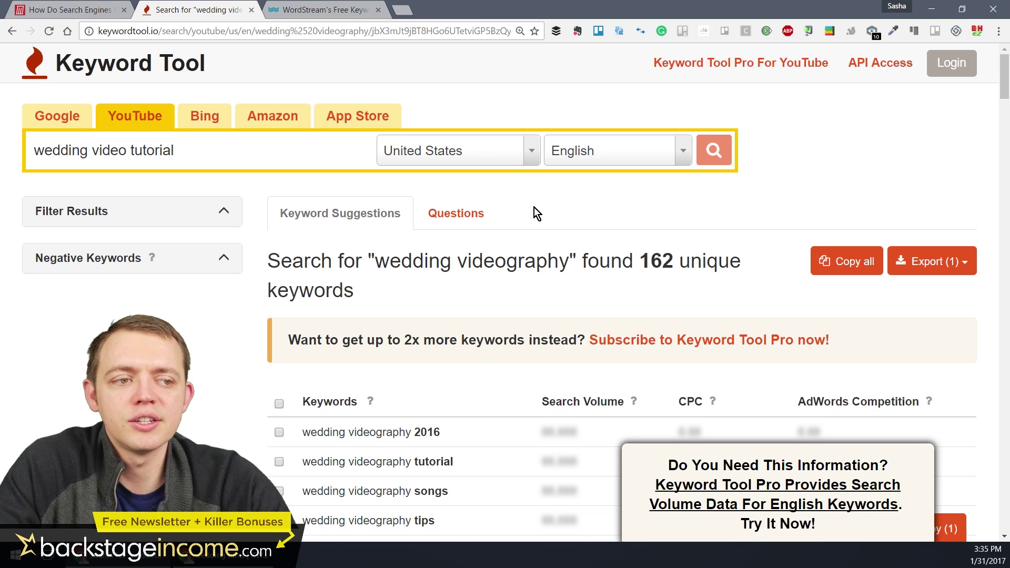
left_click(715, 150)
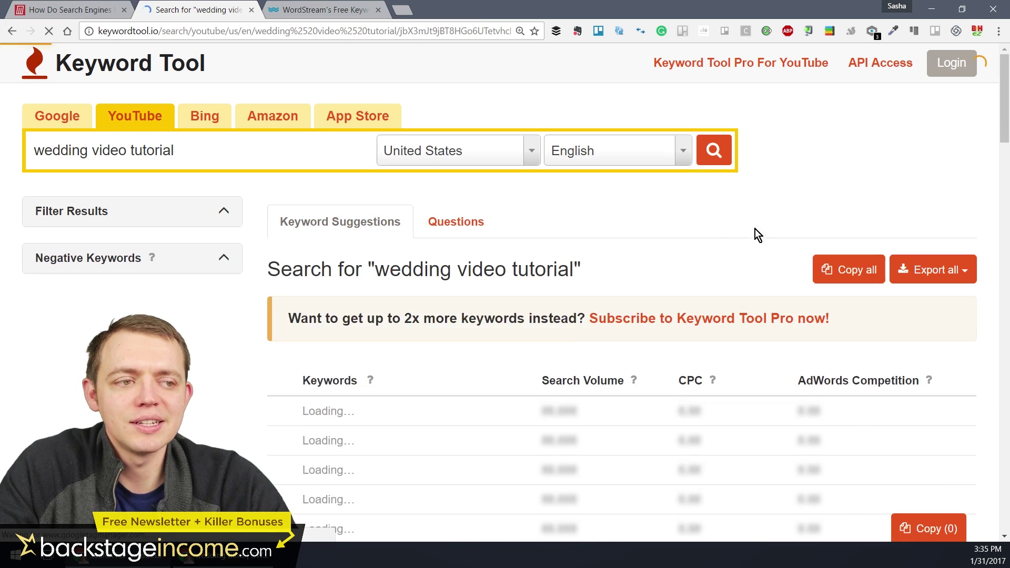
scroll(604, 226, "down", 3)
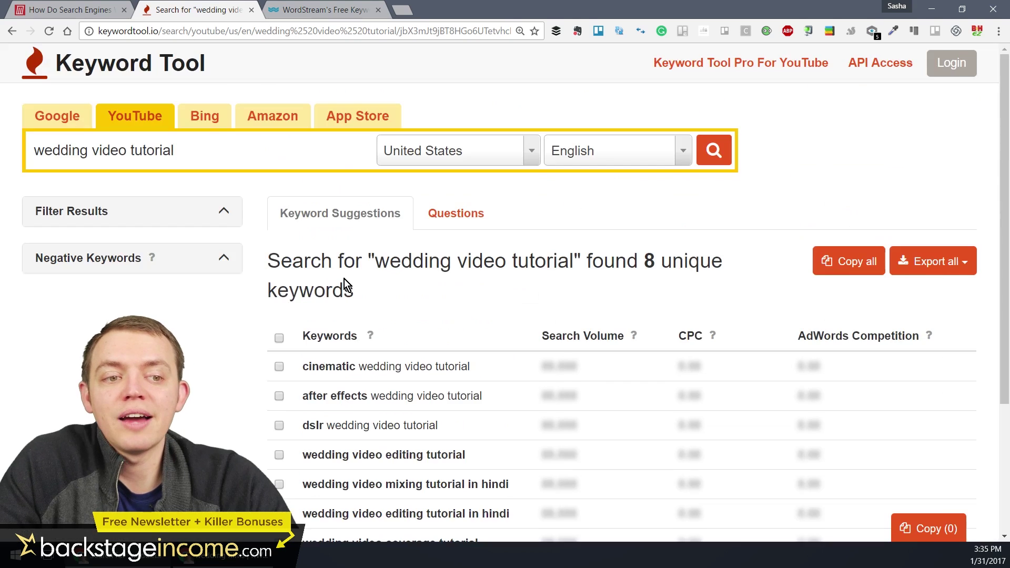
scroll(344, 278, "down", 3)
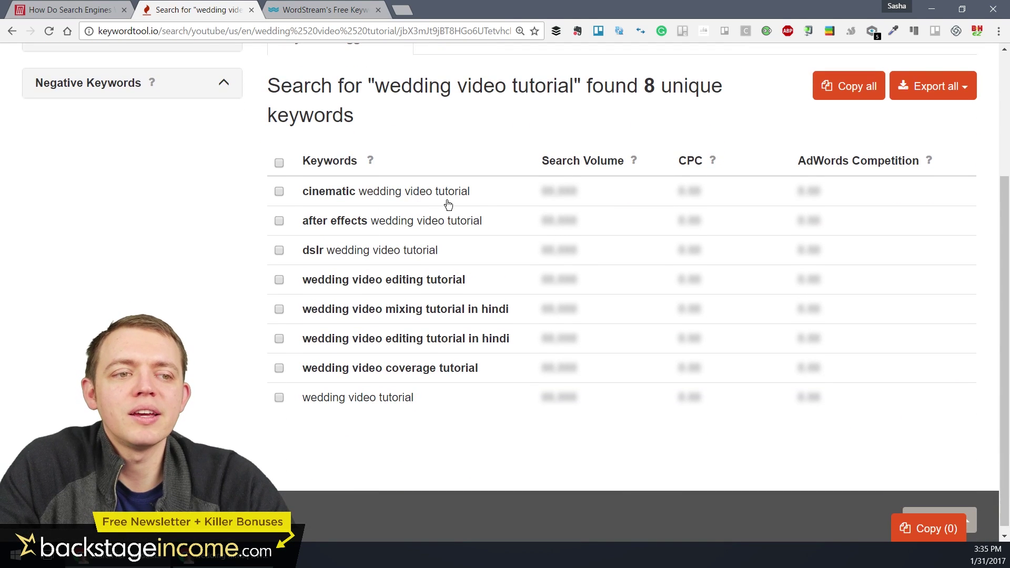
scroll(448, 204, "down", 1)
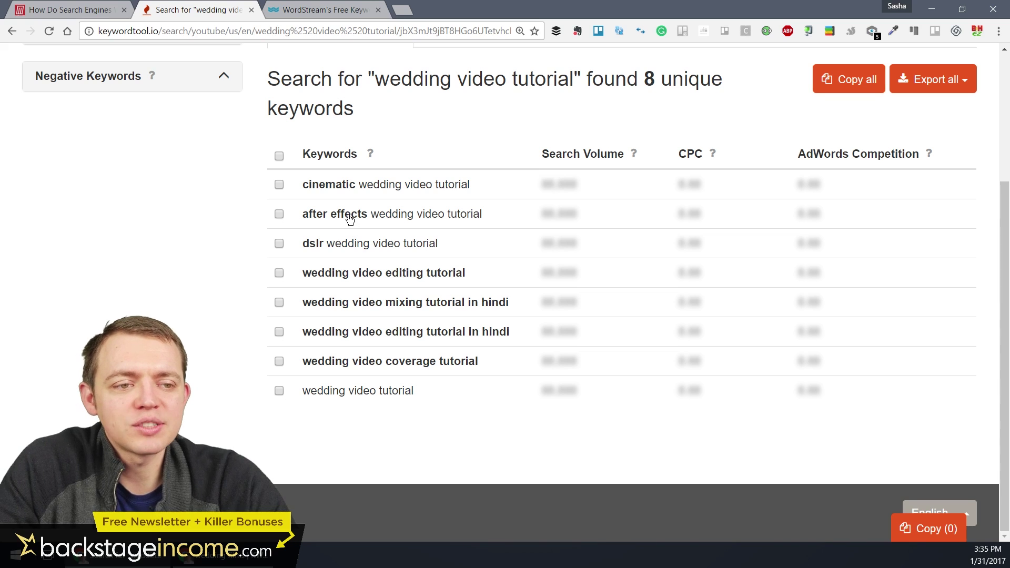
scroll(350, 219, "up", 2)
scroll(367, 289, "down", 2)
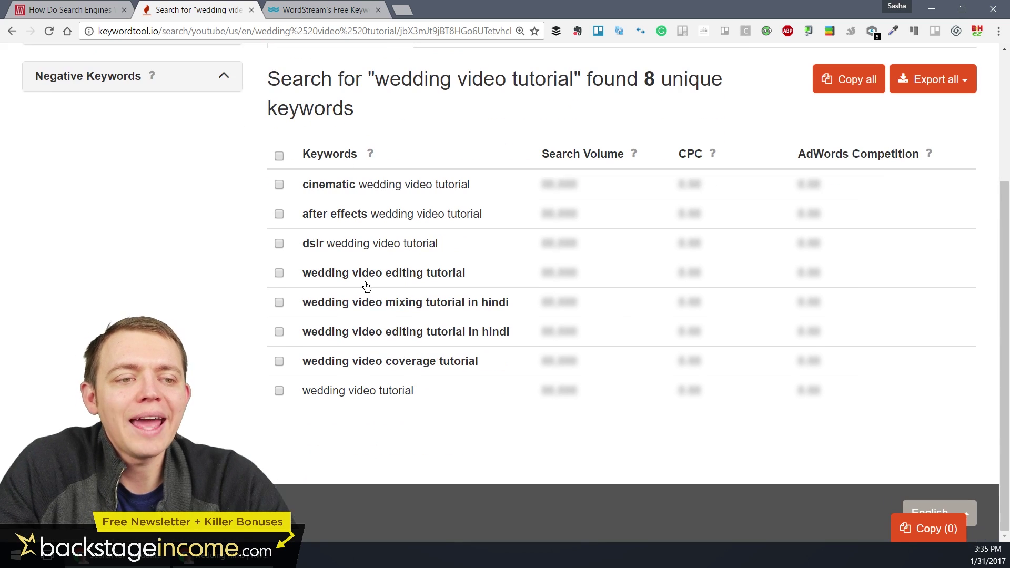